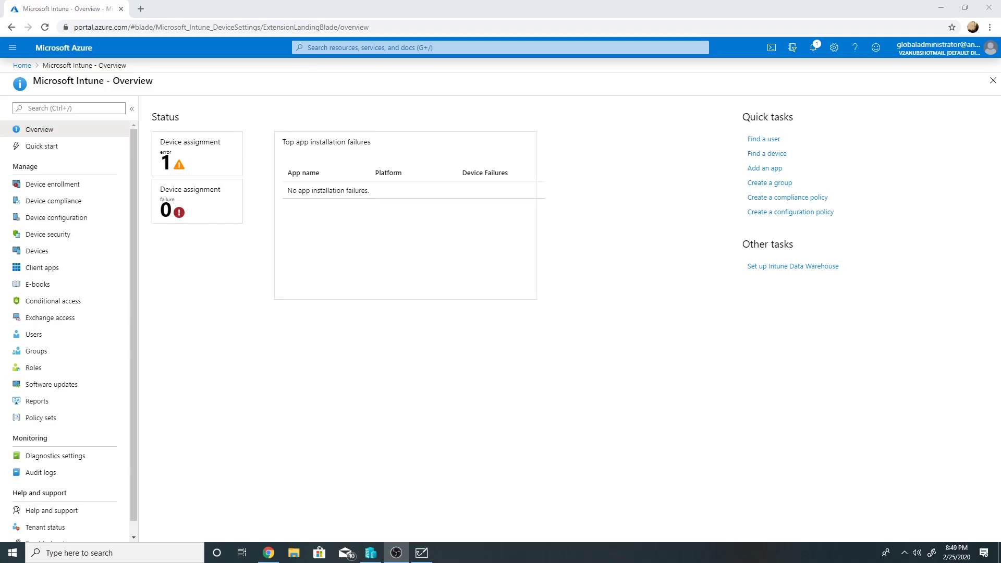
# - Bring Whiteboard forward and circle the AD and MBAM headings in black ink
pyautogui.click(421, 553)
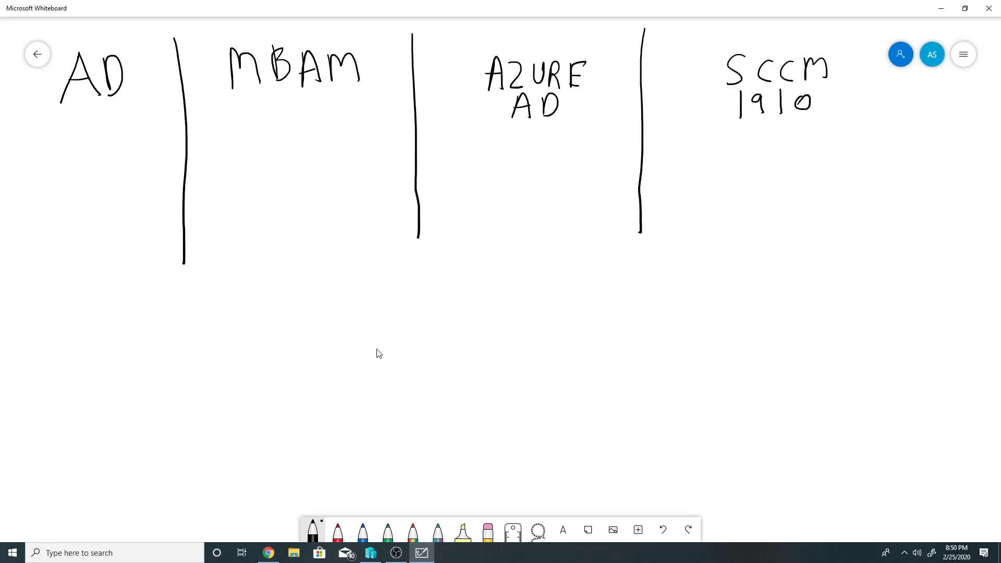
pyautogui.moveTo(118, 30)
pyautogui.mouseDown()
pyautogui.moveTo(97, 32)
pyautogui.moveTo(48, 112)
pyautogui.moveTo(133, 96)
pyautogui.moveTo(115, 30)
pyautogui.mouseUp()
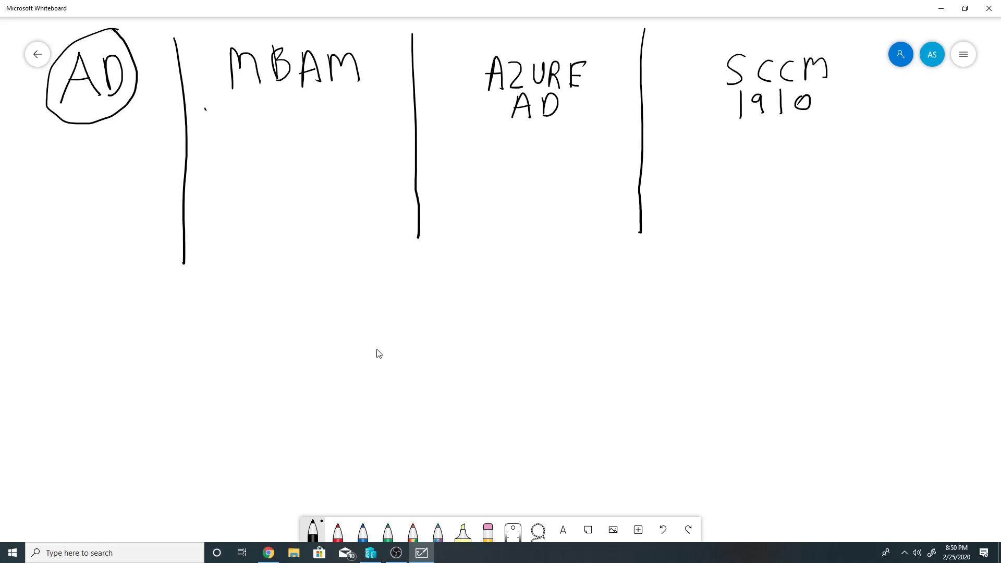
pyautogui.scroll(1, 378, 354)
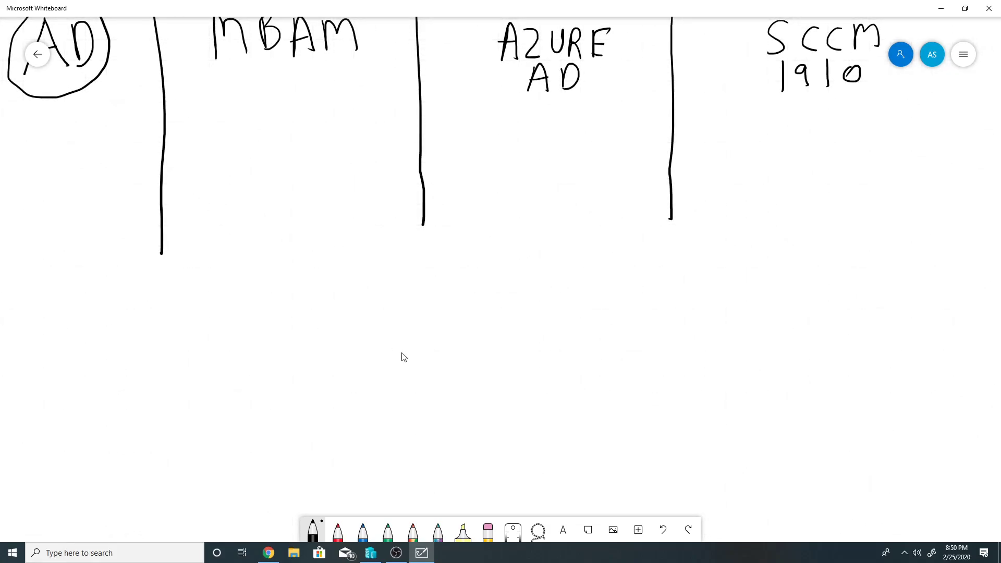
pyautogui.scroll(-1, 404, 357)
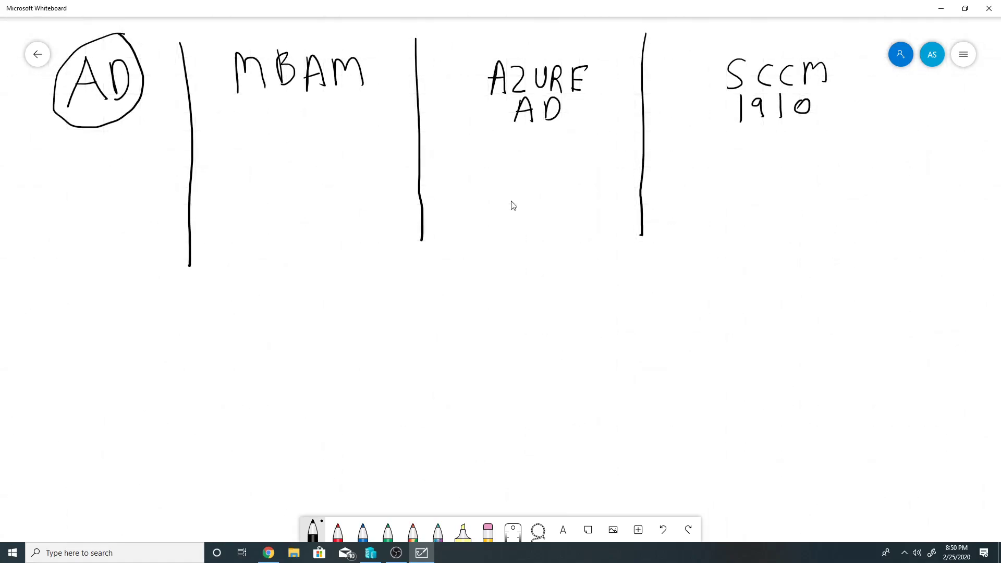
pyautogui.moveTo(227, 106)
pyautogui.mouseDown()
pyautogui.moveTo(358, 112)
pyautogui.moveTo(392, 45)
pyautogui.moveTo(282, 36)
pyautogui.moveTo(240, 107)
pyautogui.mouseUp()
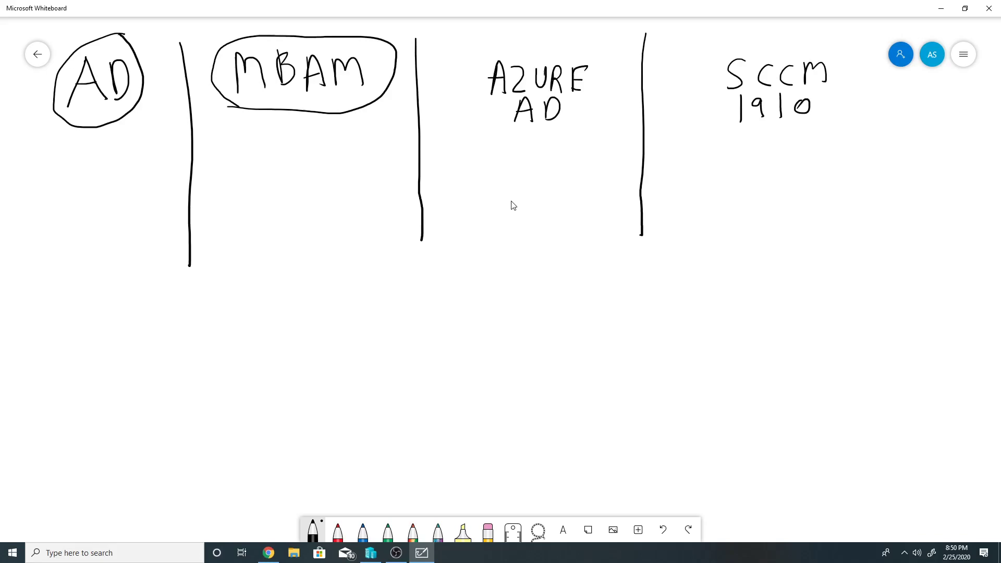
# - Outline AZURE AD and SCCM 1910, then add check marks beside AD, AZURE AD and SCCM 1910
pyautogui.moveTo(464, 139)
pyautogui.mouseDown()
pyautogui.moveTo(561, 140)
pyautogui.moveTo(614, 101)
pyautogui.moveTo(599, 39)
pyautogui.moveTo(515, 38)
pyautogui.moveTo(472, 92)
pyautogui.moveTo(473, 135)
pyautogui.mouseUp()
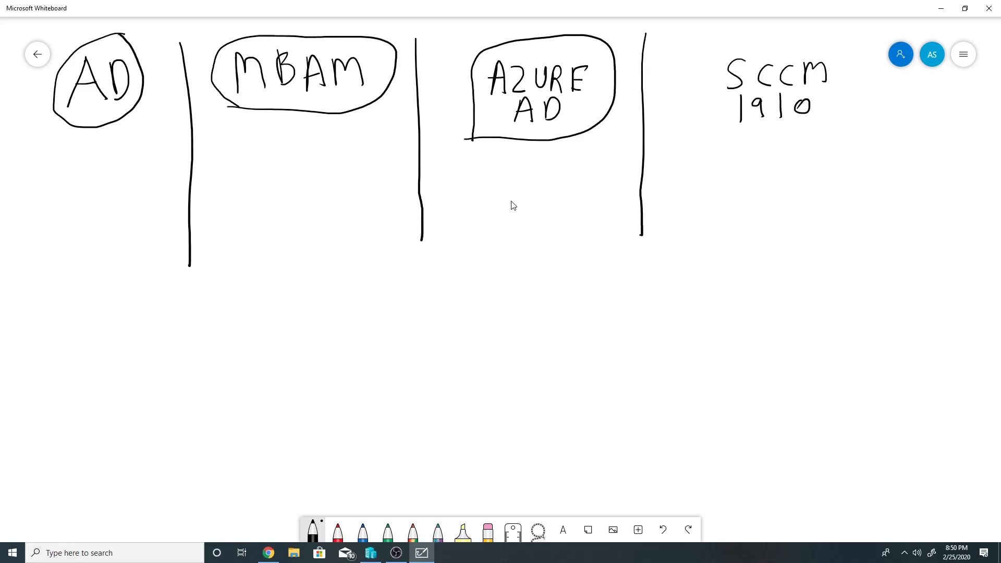
pyautogui.moveTo(706, 48)
pyautogui.mouseDown()
pyautogui.moveTo(681, 77)
pyautogui.moveTo(704, 150)
pyautogui.moveTo(779, 164)
pyautogui.moveTo(860, 125)
pyautogui.moveTo(850, 58)
pyautogui.moveTo(759, 38)
pyautogui.moveTo(707, 48)
pyautogui.mouseUp()
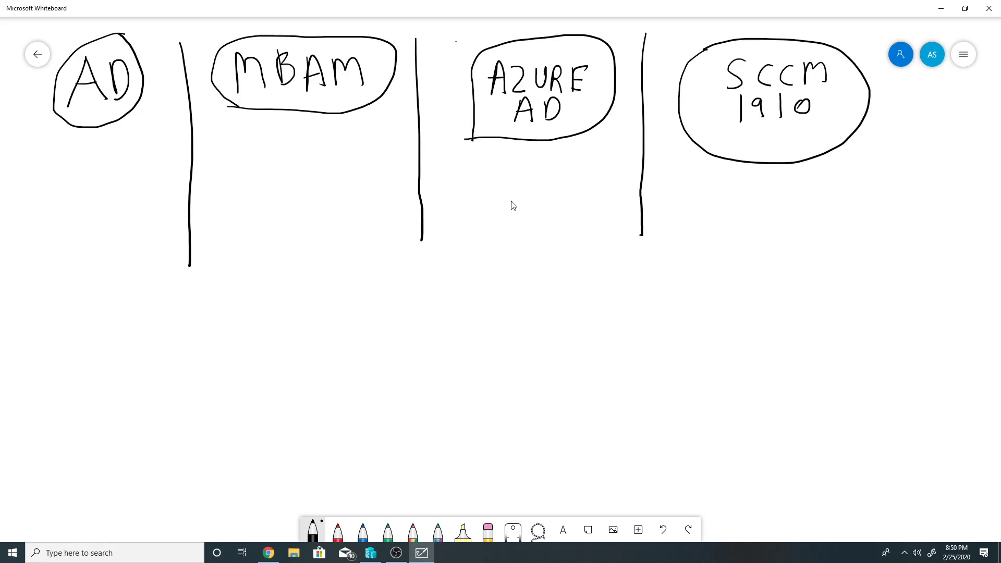
pyautogui.moveTo(456, 42); pyautogui.dragTo(512, 36)
pyautogui.moveTo(657, 44); pyautogui.dragTo(709, 42)
pyautogui.moveTo(121, 116)
pyautogui.mouseDown()
pyautogui.moveTo(159, 116)
pyautogui.moveTo(176, 94)
pyautogui.mouseUp()
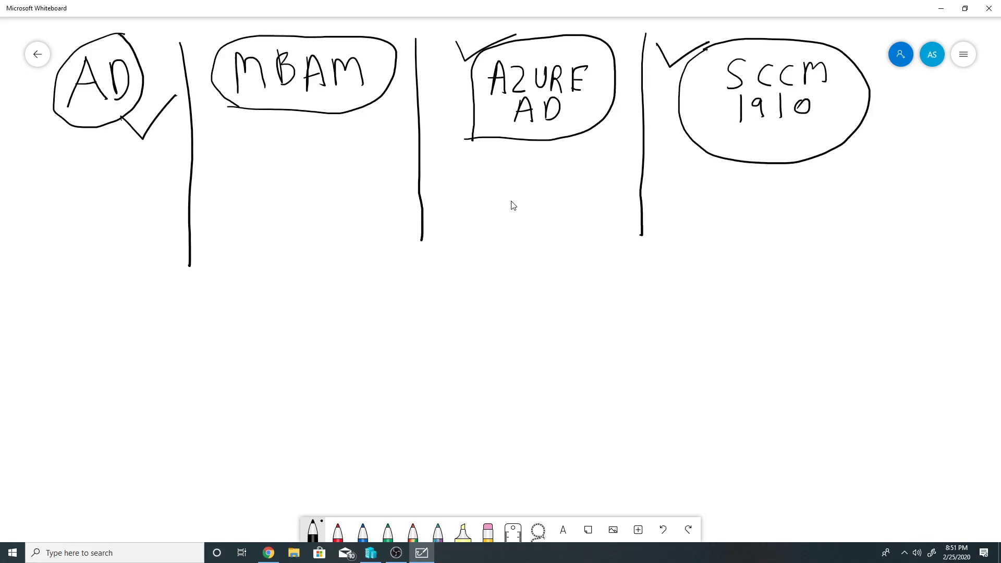
# - Add two check marks under the AZURE AD bubble, then bring Hyper-V Manager forward
pyautogui.moveTo(523, 157); pyautogui.dragTo(574, 145)
pyautogui.moveTo(523, 196); pyautogui.dragTo(575, 182)
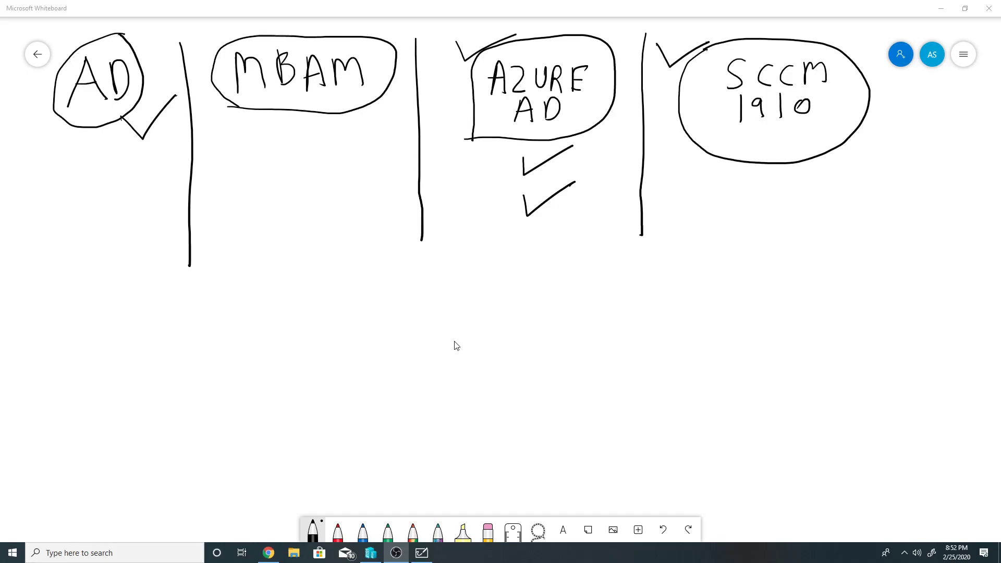
pyautogui.click(378, 552)
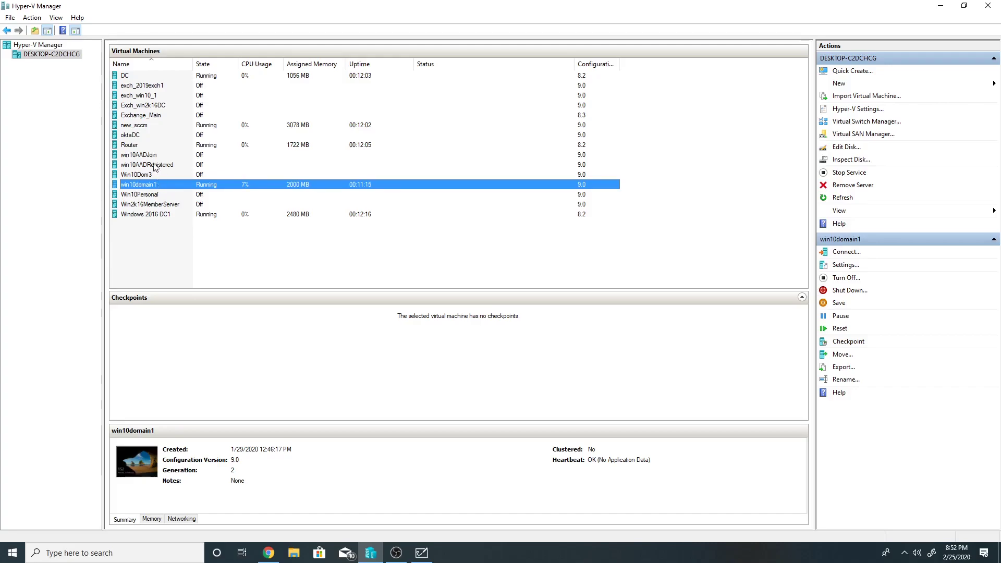
# - Connect to the new_sccm VM and sign in as Administrator with the account password
pyautogui.rightClick(139, 126)
pyautogui.click(145, 134)
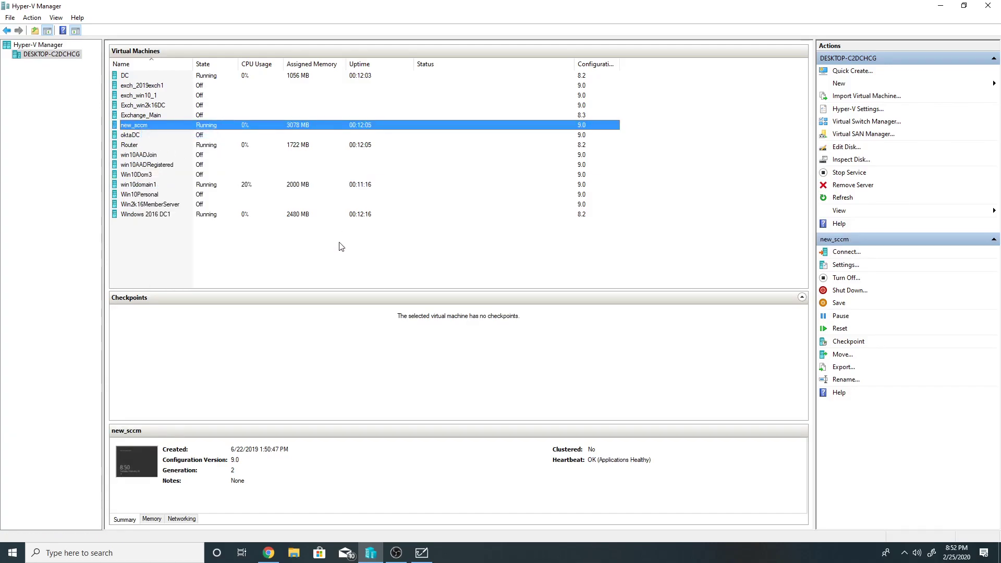
pyautogui.click(298, 178)
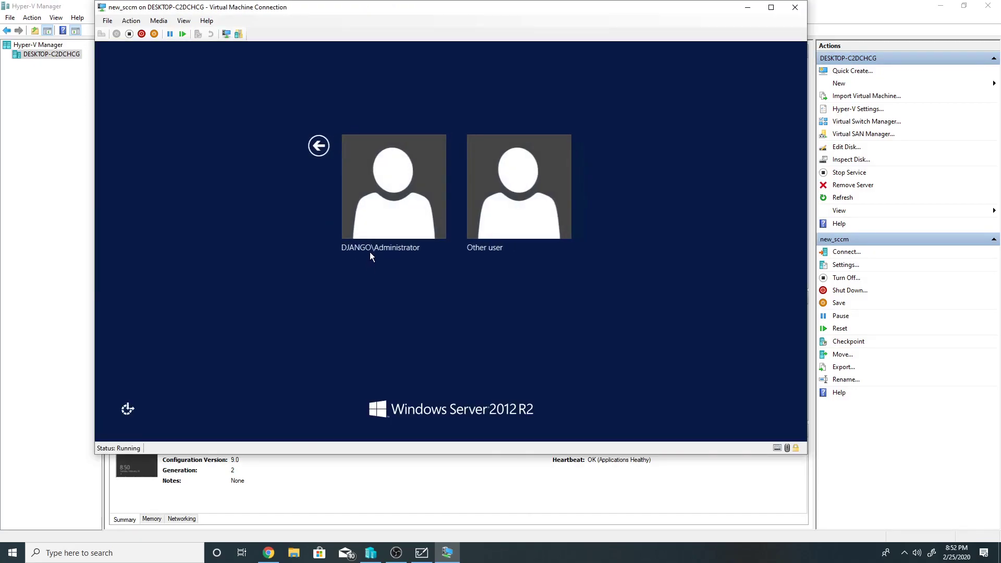
pyautogui.click(373, 229)
pyautogui.write('••••••••••')
pyautogui.press('Return')
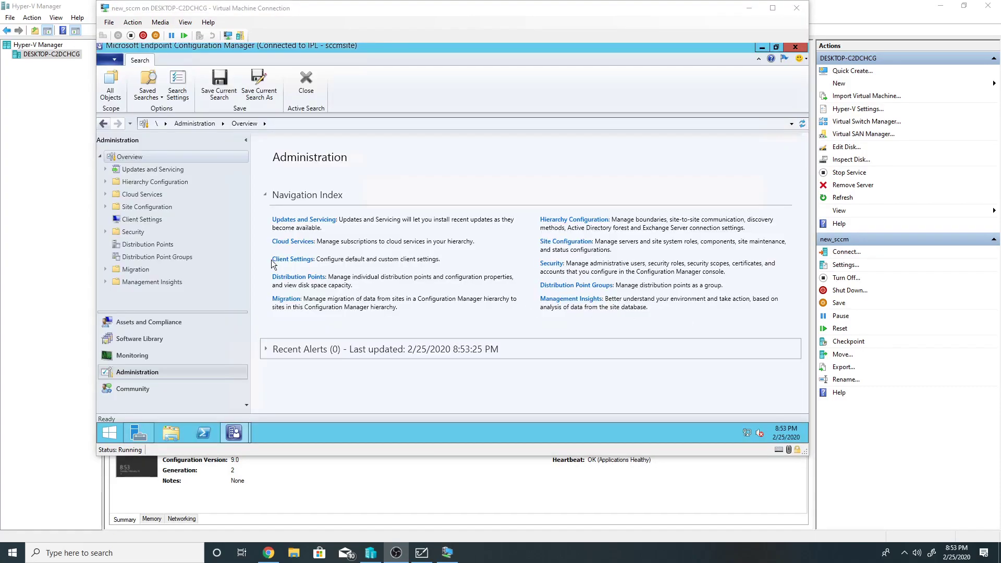
# - Review the Workloads and Staging tabs of CoMgmtSettingsProd under Co-management, then cancel without changes
pyautogui.click(106, 194)
pyautogui.click(137, 207)
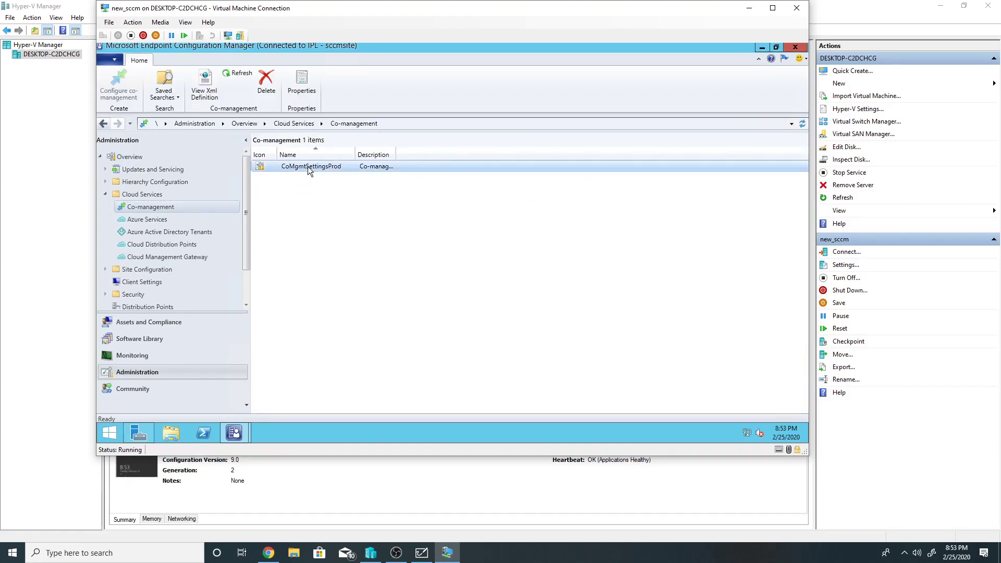
pyautogui.rightClick(308, 166)
pyautogui.click(327, 215)
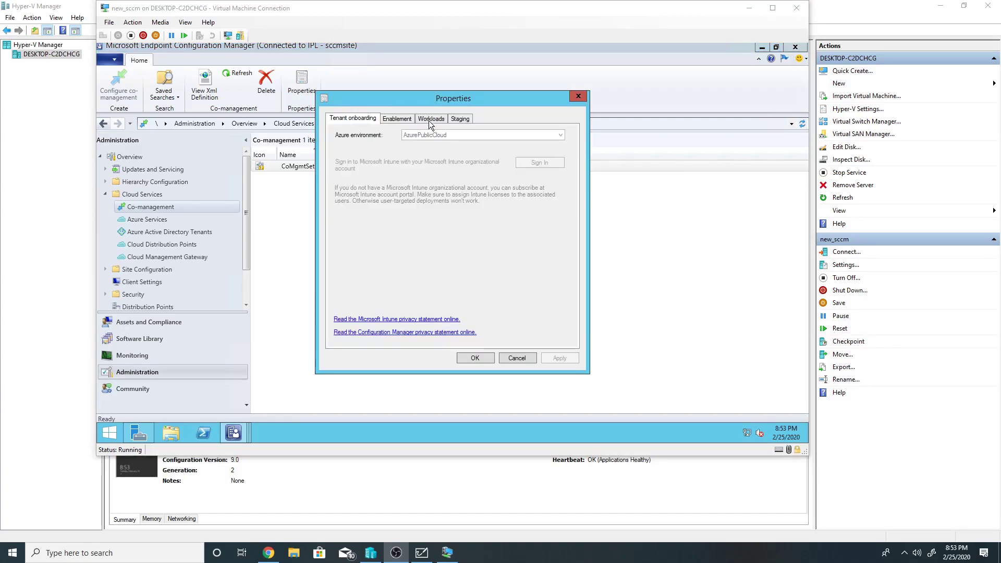
pyautogui.click(430, 119)
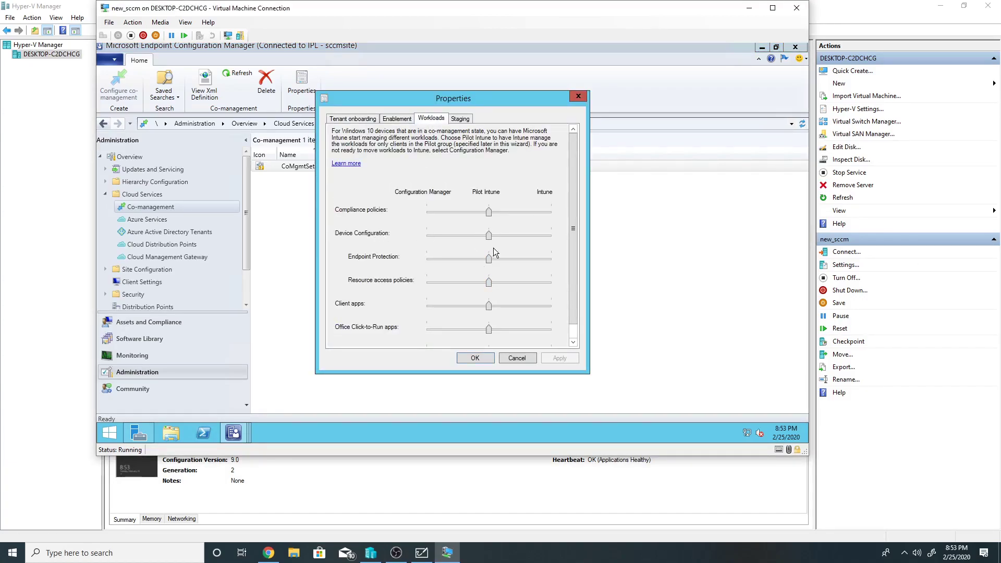
pyautogui.click(460, 119)
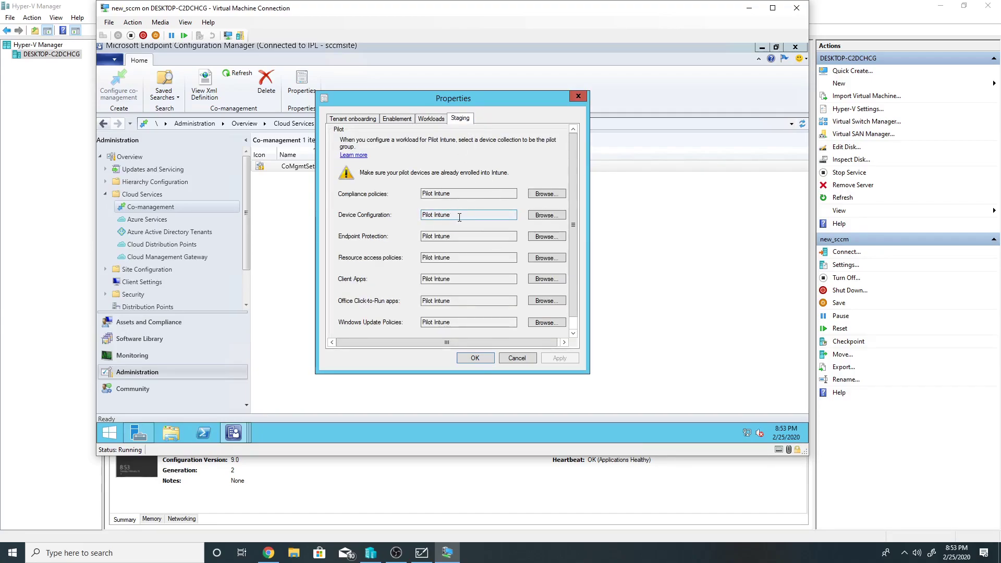
pyautogui.click(517, 358)
# - Minimise the VM window and go to Intune's All devices list in the Azure portal
pyautogui.click(753, 10)
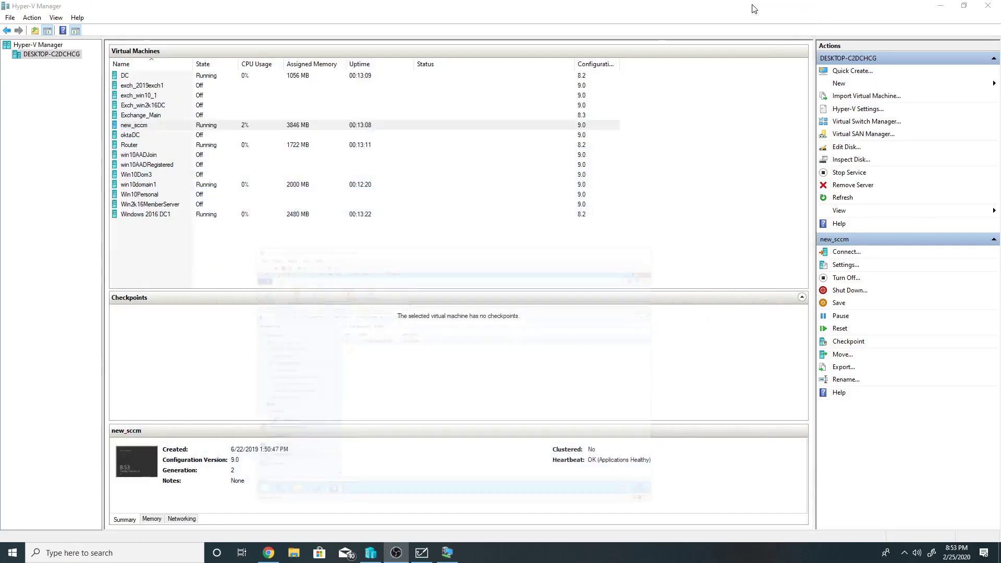
pyautogui.click(268, 553)
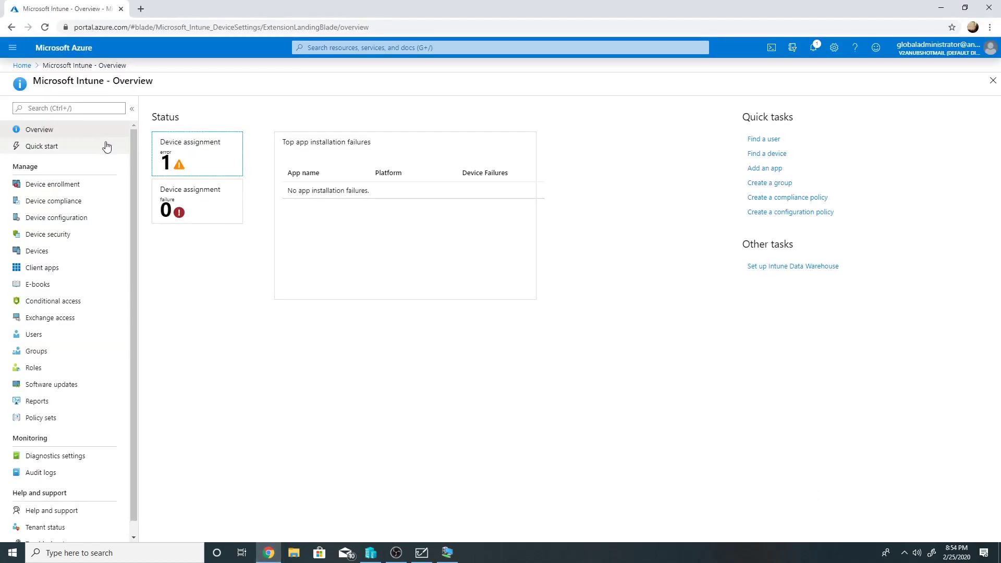
pyautogui.click(22, 65)
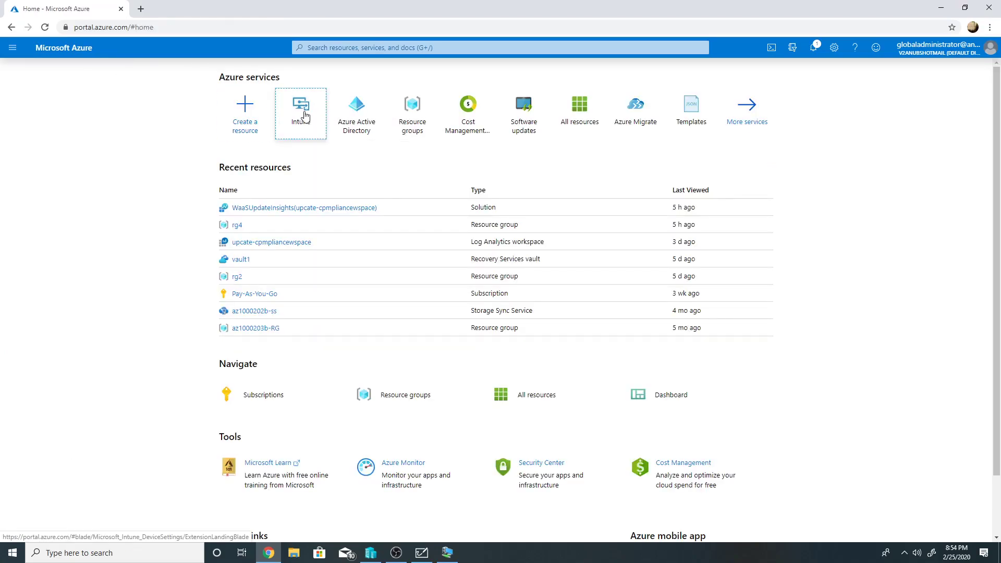
pyautogui.click(305, 115)
pyautogui.click(33, 248)
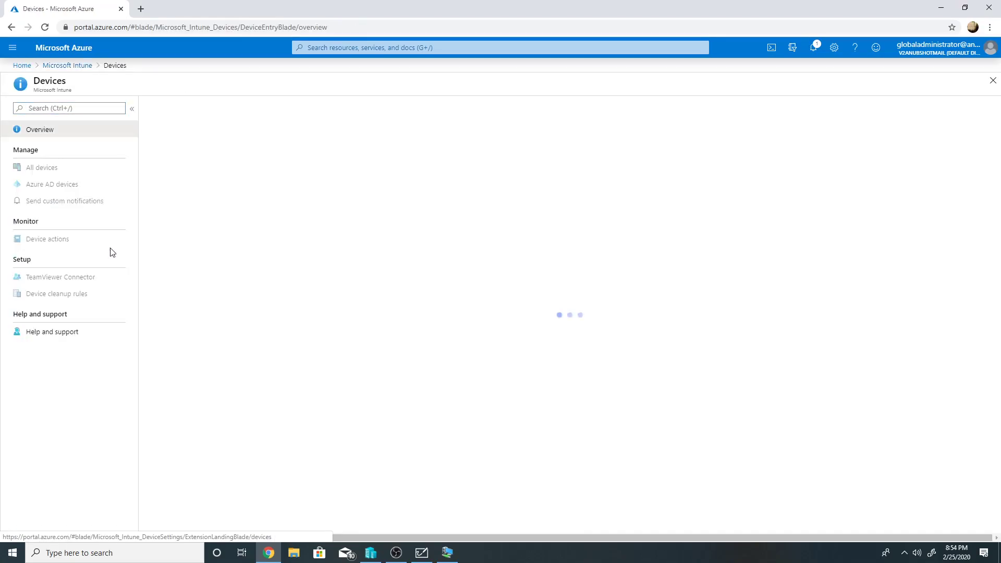
pyautogui.click(42, 168)
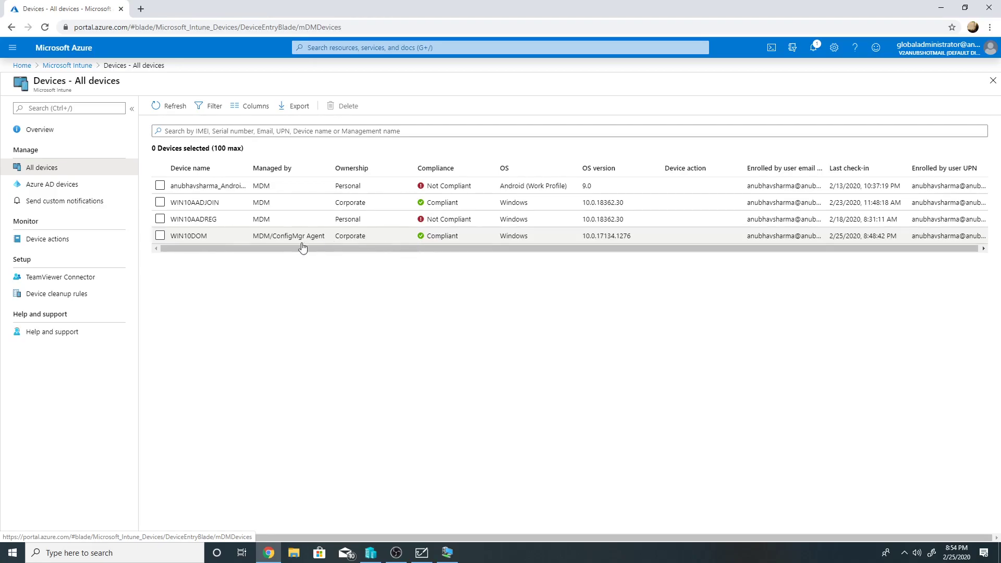
# - Open WIN10DOM's overview and highlight its Intune managed workloads, including Device Configuration
pyautogui.click(196, 237)
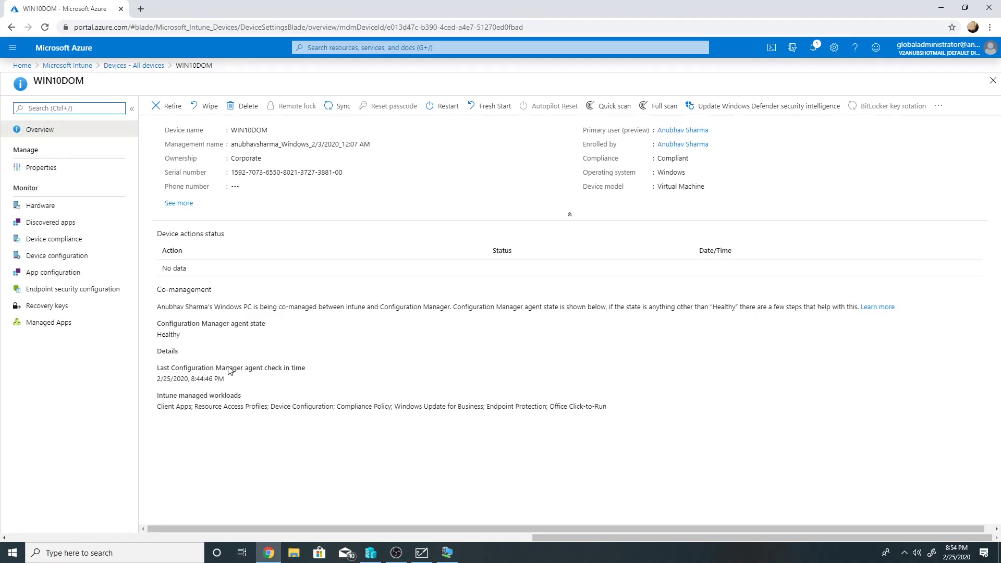
pyautogui.moveTo(273, 406); pyautogui.dragTo(334, 406)
pyautogui.moveTo(156, 396); pyautogui.dragTo(295, 394)
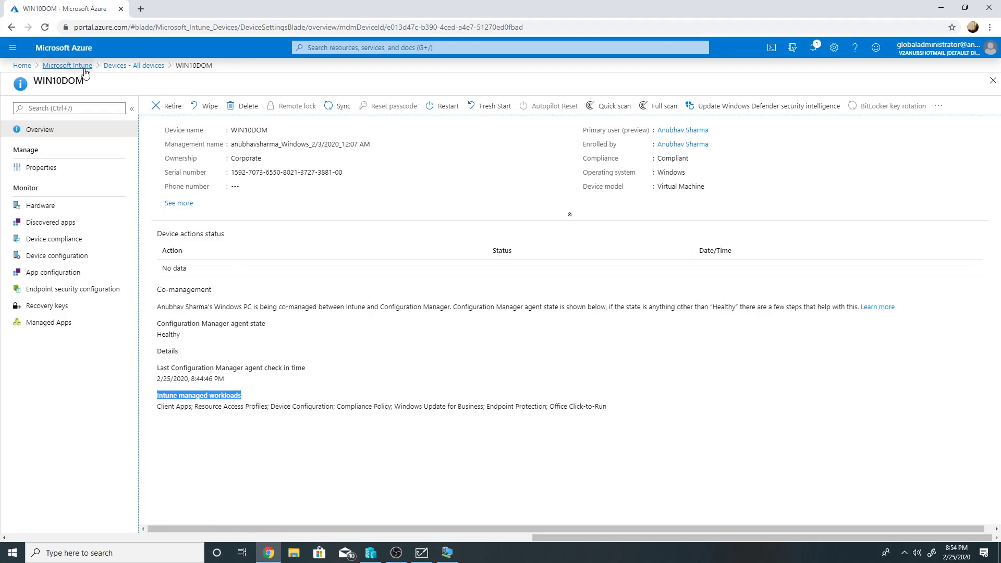
# - Go to Device configuration profiles and start creating a new profile
pyautogui.click(68, 65)
pyautogui.click(84, 217)
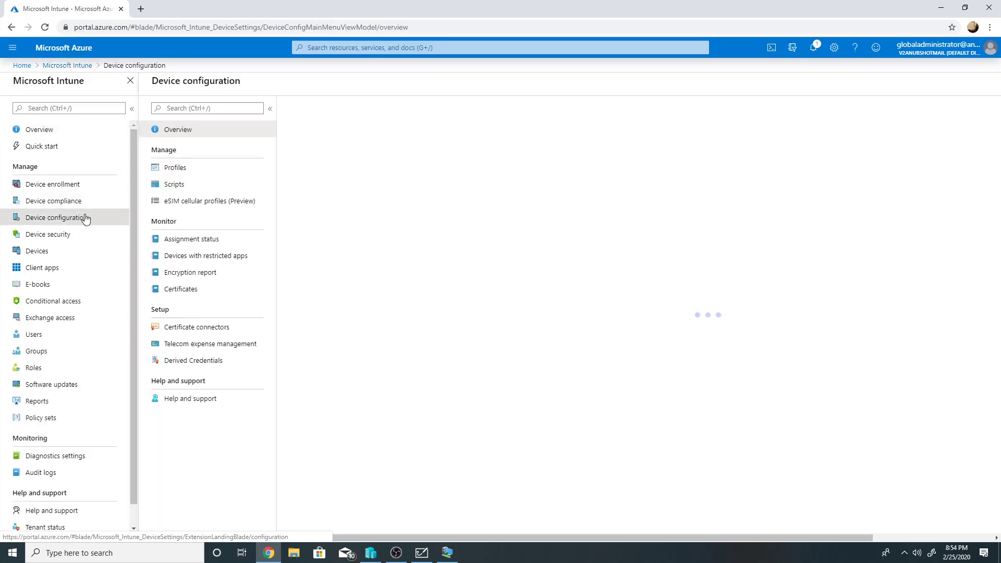
pyautogui.click(37, 167)
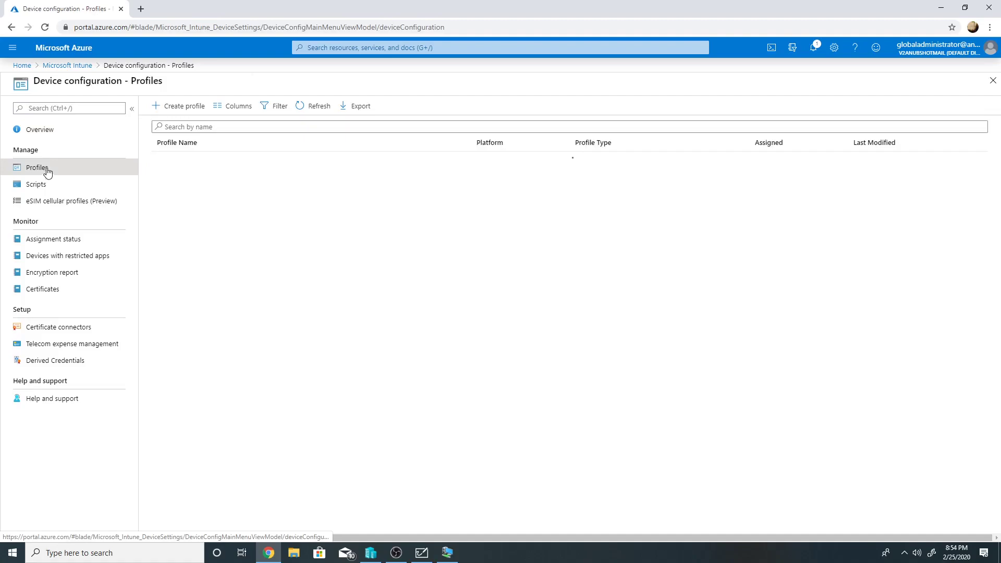
pyautogui.click(68, 66)
pyautogui.click(73, 218)
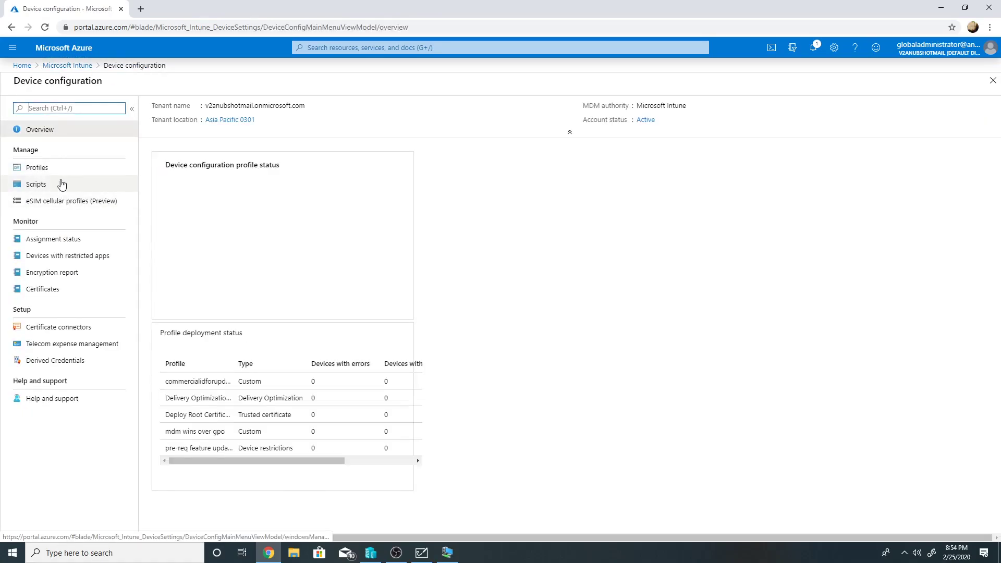
pyautogui.click(51, 167)
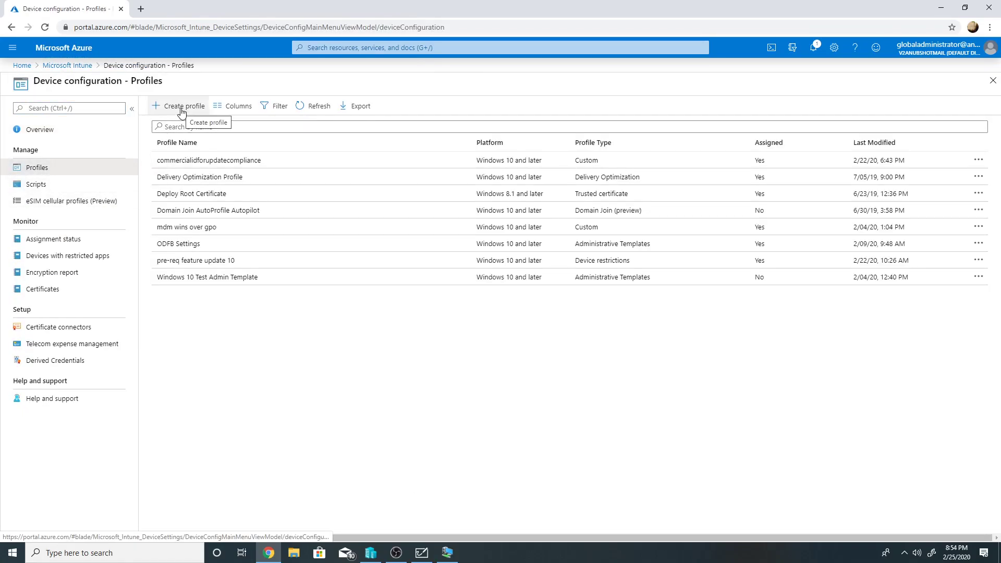
pyautogui.click(180, 106)
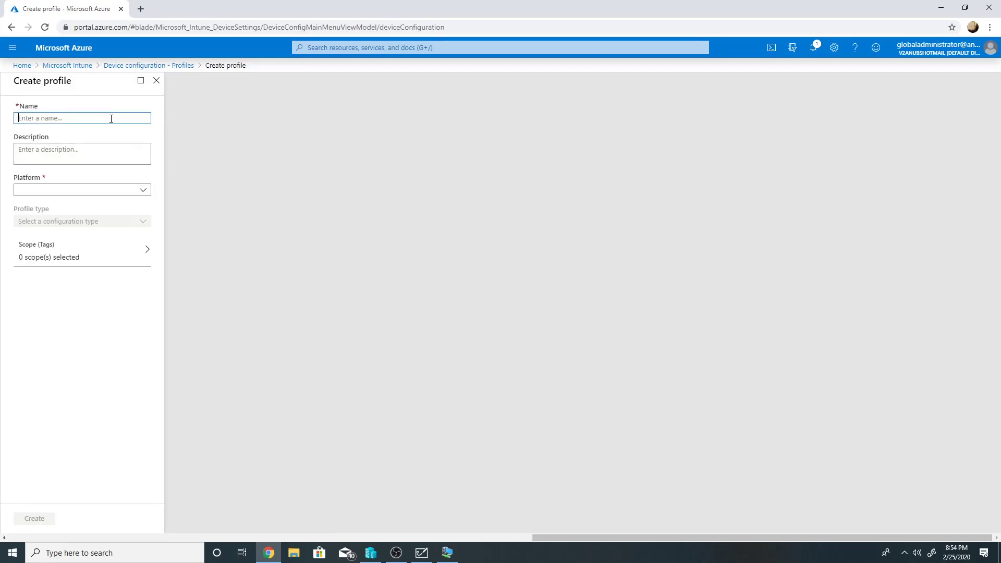
# - Name the profile 'Bitlocker encryption' with Windows 10 and later as the platform
pyautogui.write('Bitclo')
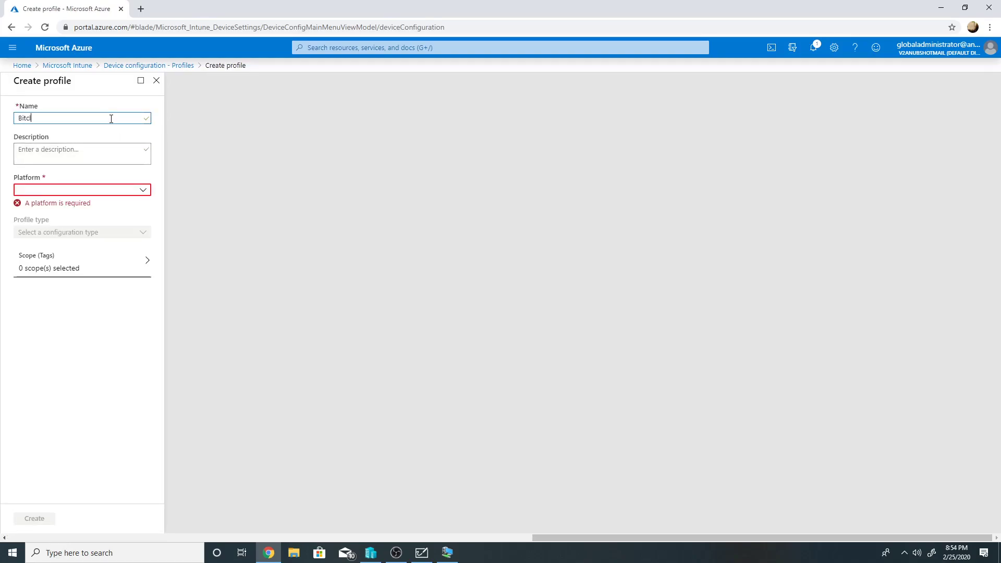
pyautogui.press('BackSpace')
pyautogui.press('BackSpace')
pyautogui.write('lo')
pyautogui.write('on')
pyautogui.click(118, 189)
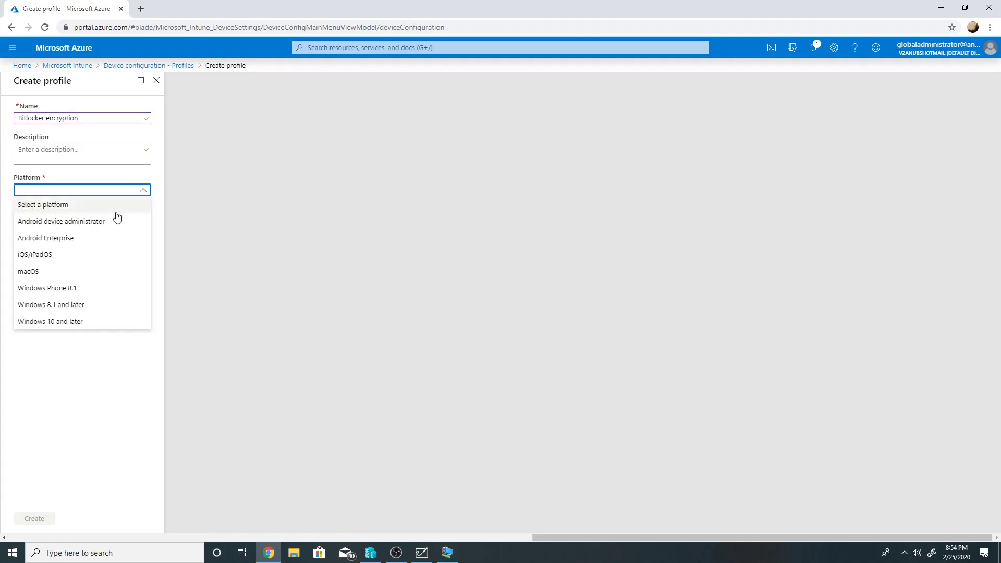
pyautogui.click(106, 319)
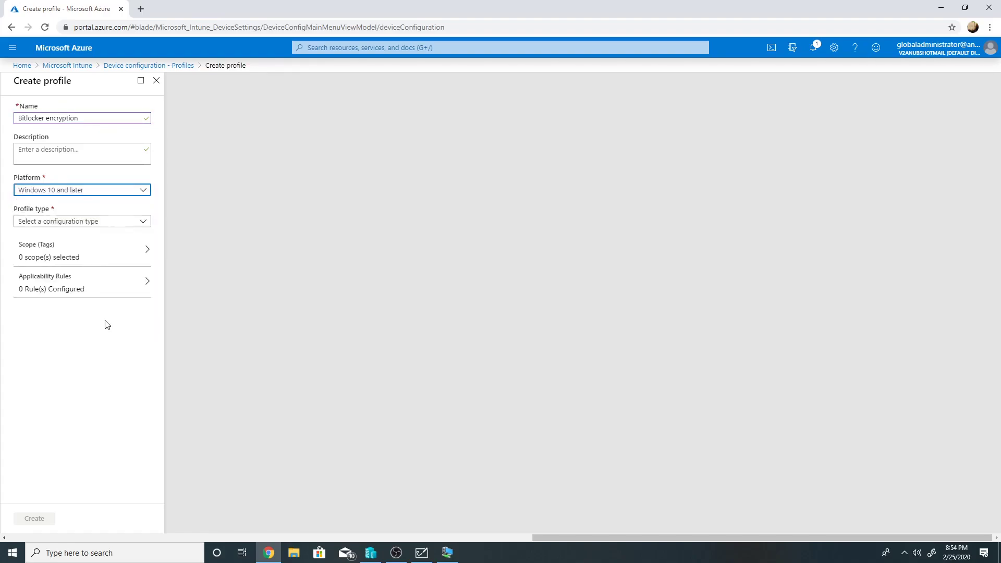
pyautogui.click(127, 221)
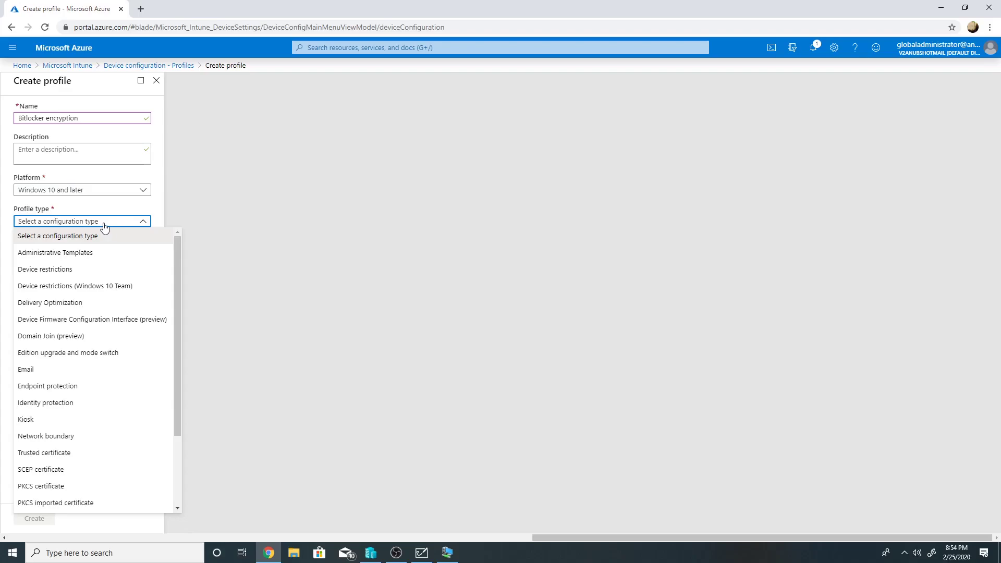
# - Use Endpoint protection, and in Windows Encryption require encryption, block the warning, allow standard users
pyautogui.click(87, 387)
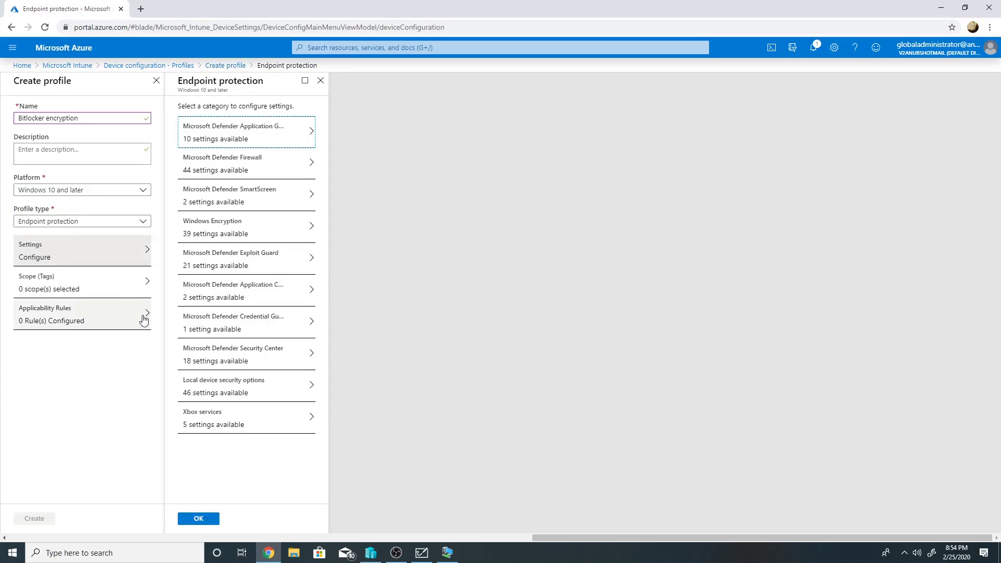
pyautogui.click(223, 232)
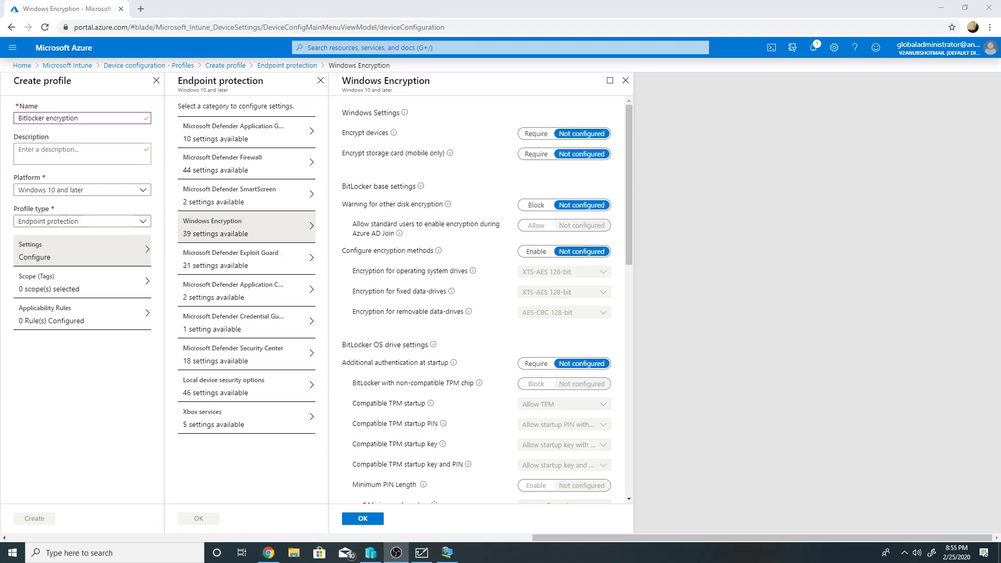
pyautogui.click(535, 134)
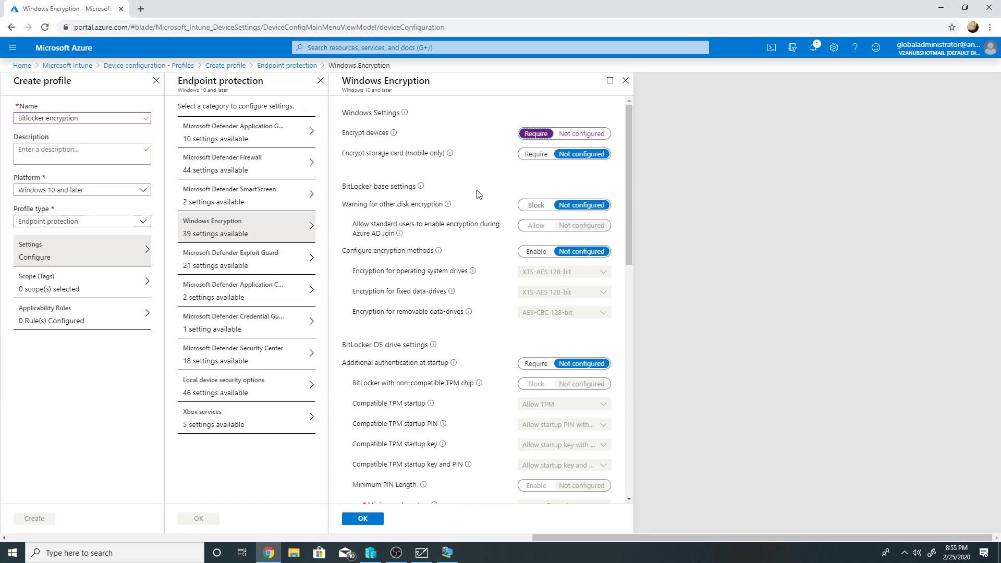
pyautogui.scroll(-1, 470, 218)
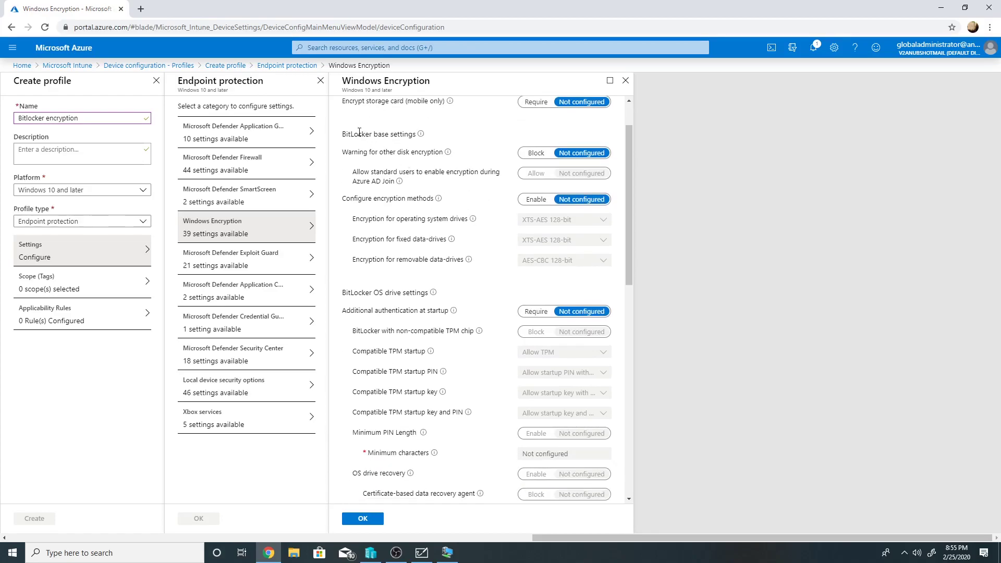
pyautogui.click(530, 154)
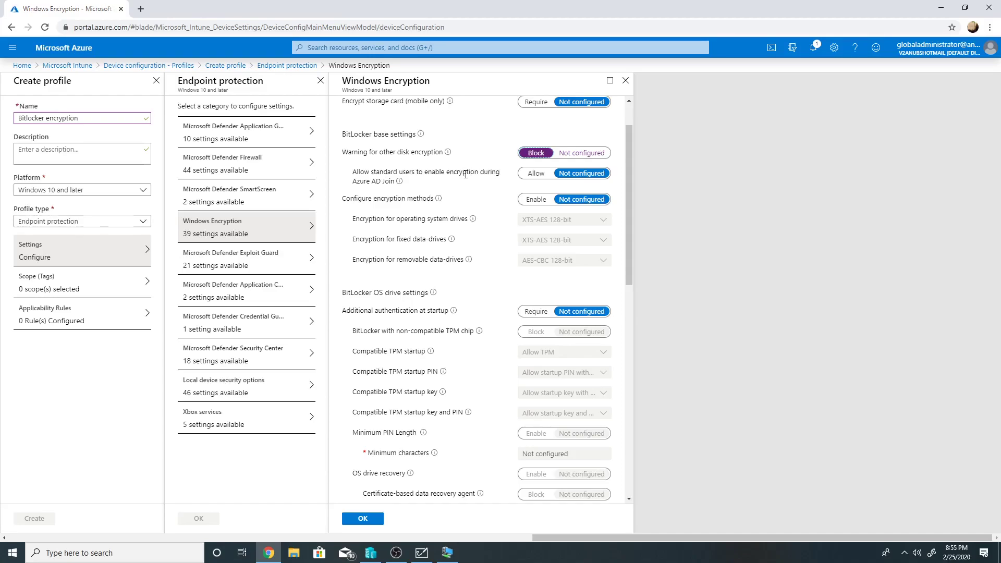
pyautogui.click(533, 175)
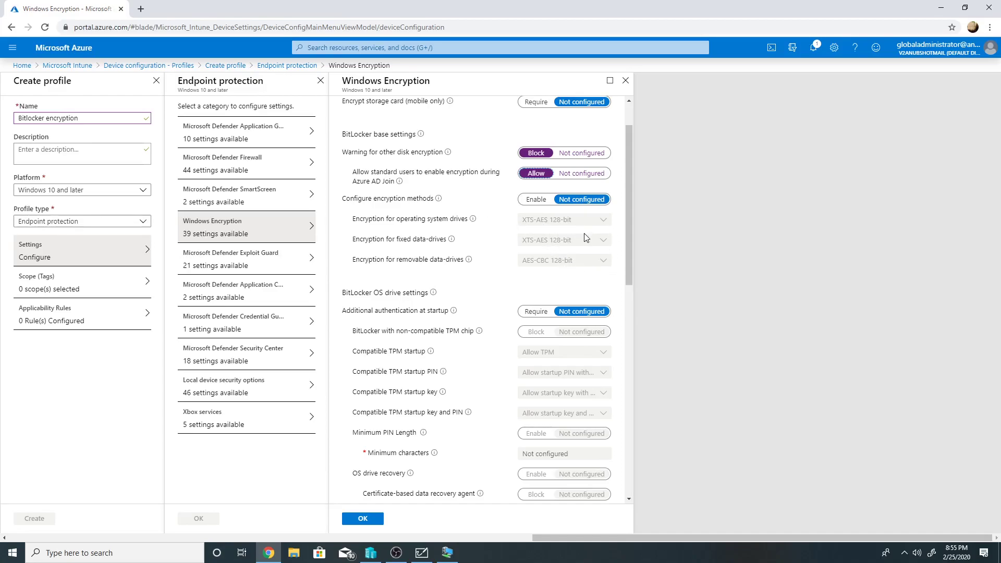
# - Require additional startup authentication and block BitLocker on non-compatible TPM chips
pyautogui.scroll(-1, 571, 245)
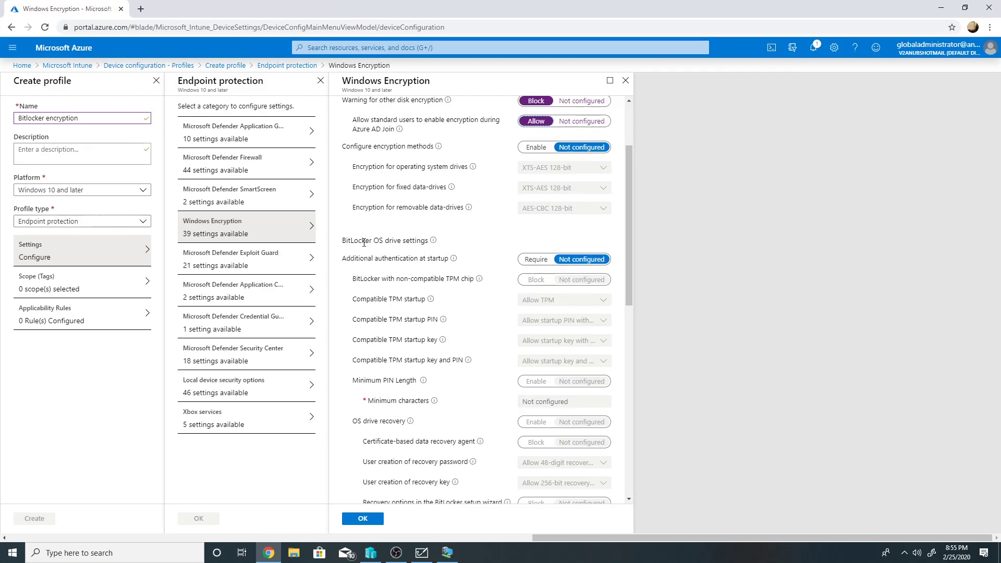
pyautogui.click(535, 259)
pyautogui.scroll(-1, 633, 251)
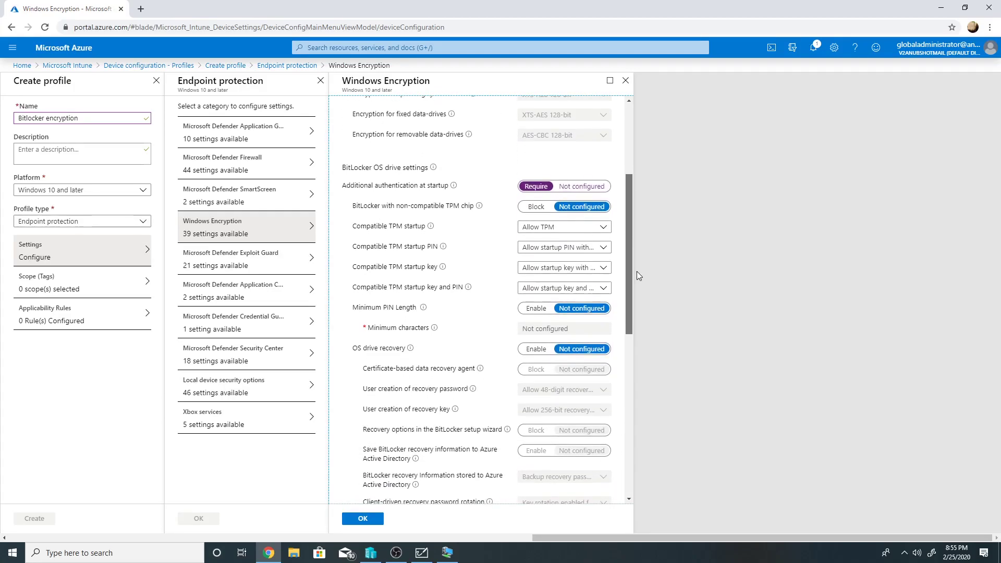
pyautogui.click(540, 203)
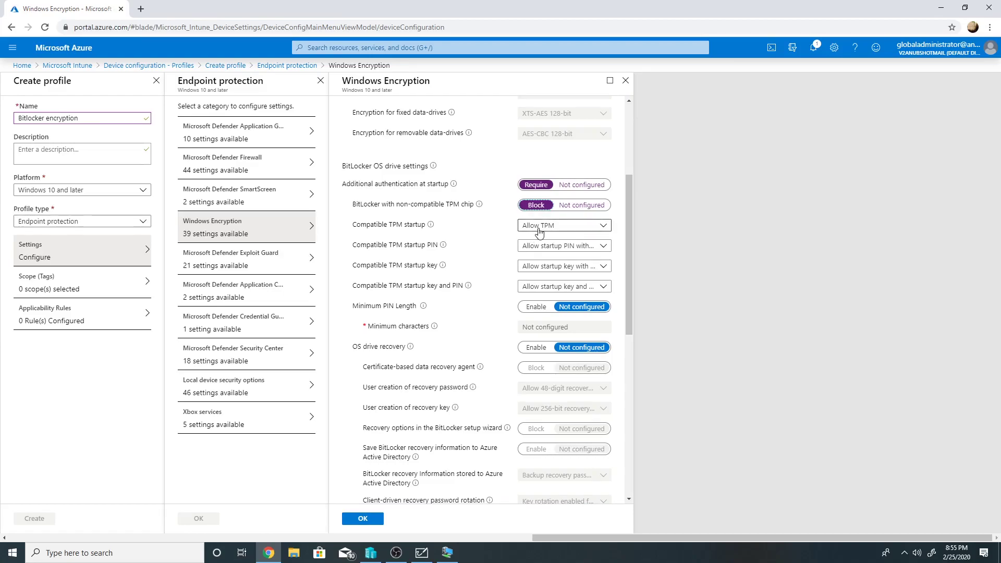
# - Keep startup PIN with TPM allowed, disallow startup keys, and set a 6-character minimum PIN
pyautogui.click(553, 246)
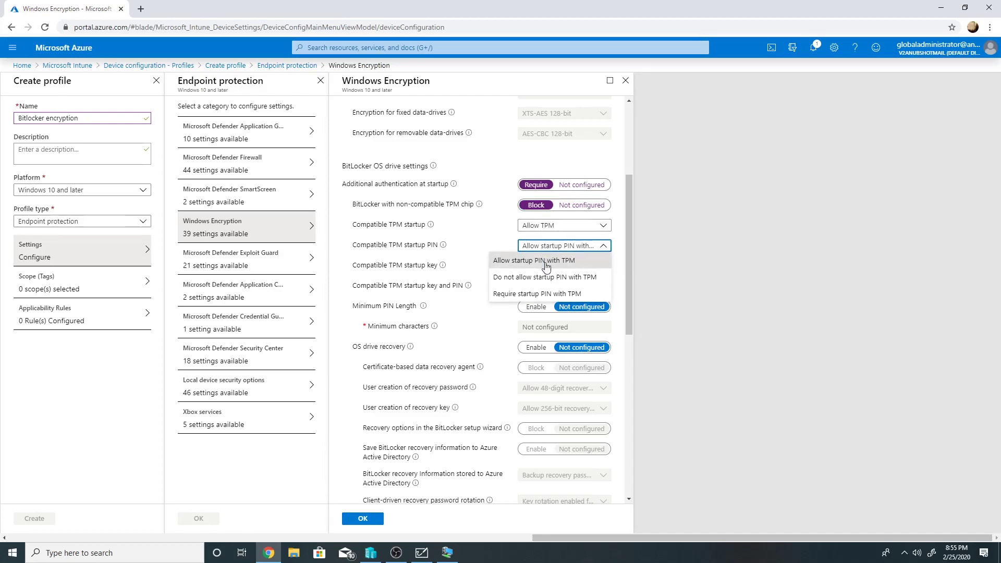
pyautogui.click(545, 261)
pyautogui.click(551, 266)
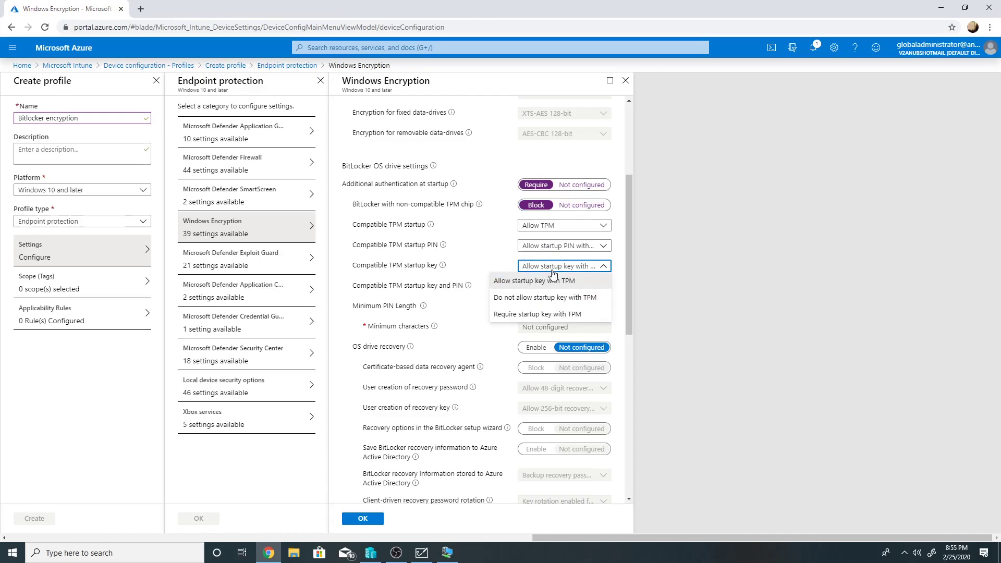
pyautogui.click(547, 297)
pyautogui.click(553, 286)
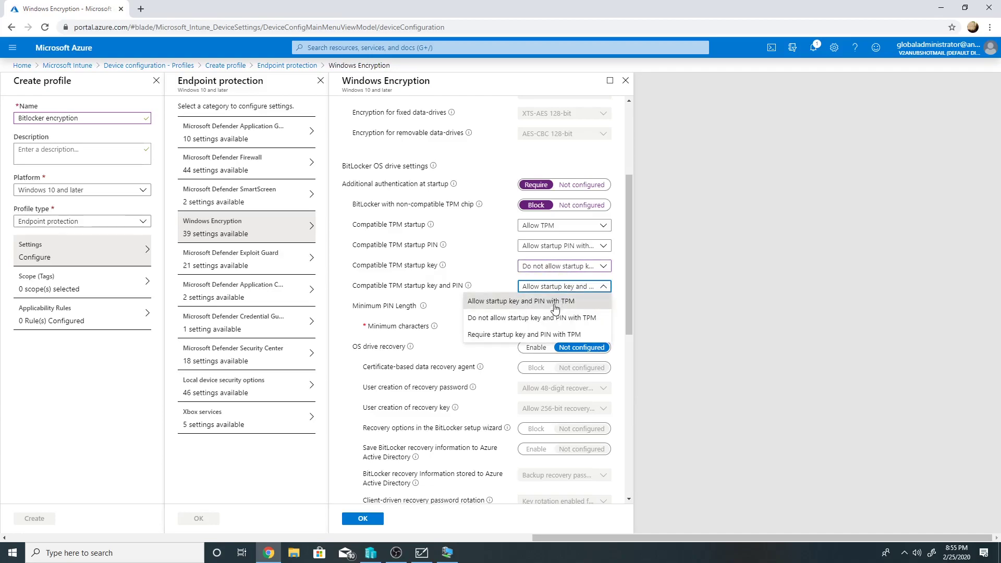
pyautogui.click(550, 318)
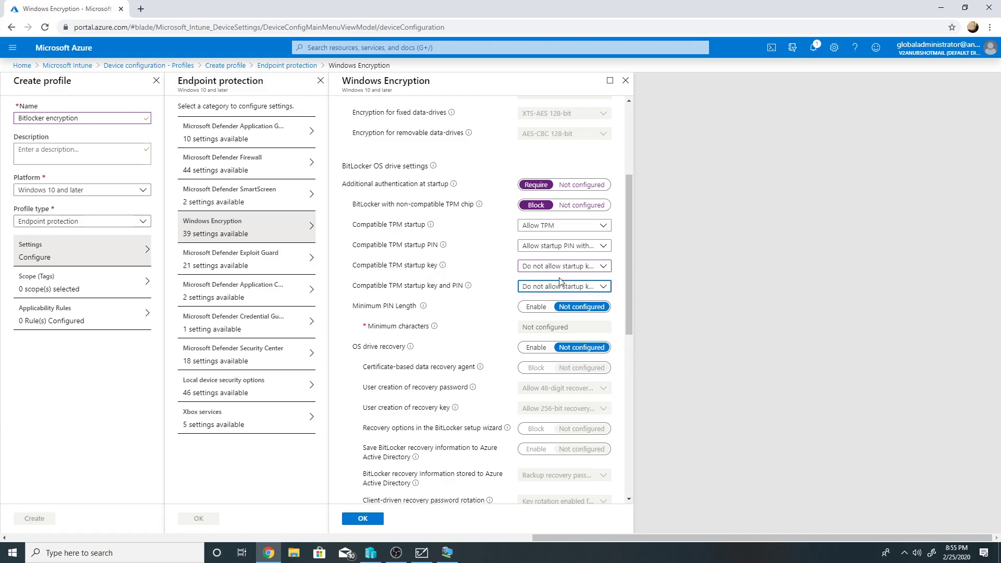
pyautogui.click(545, 308)
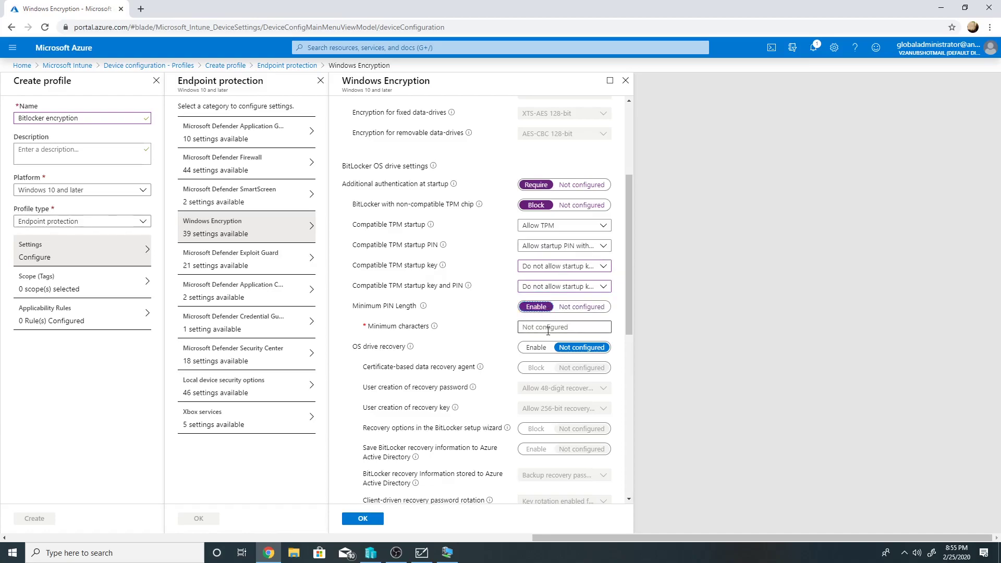
pyautogui.click(548, 331)
pyautogui.write('6')
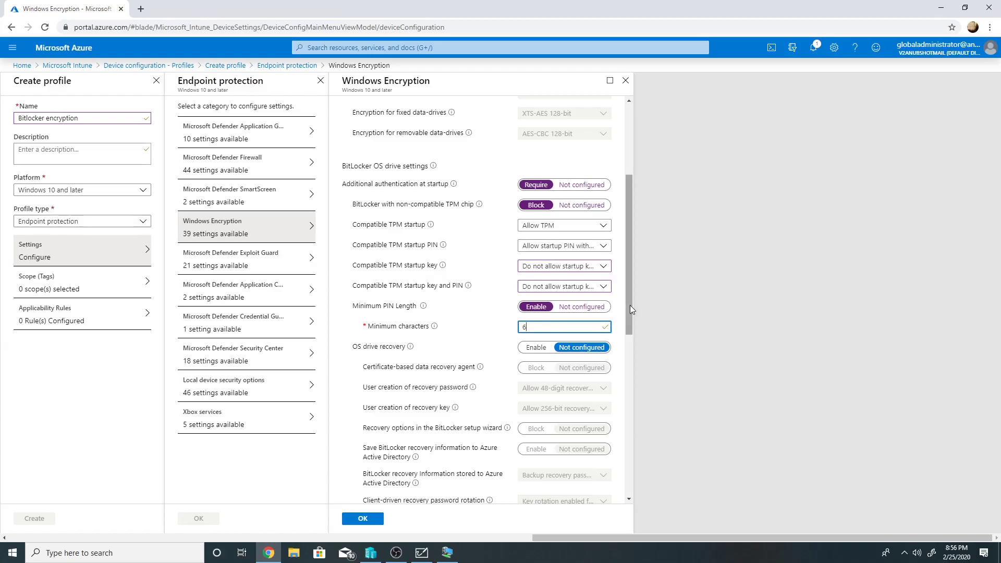
# - Enable OS drive recovery, saving recovery info to Azure AD and requiring it before BitLocker
pyautogui.moveTo(630, 305); pyautogui.dragTo(631, 341)
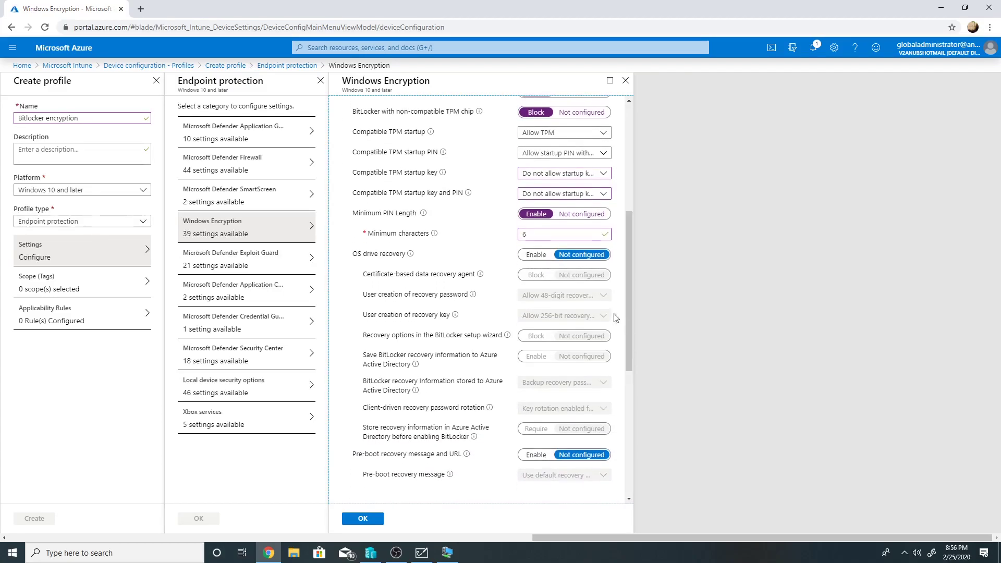
pyautogui.click(541, 256)
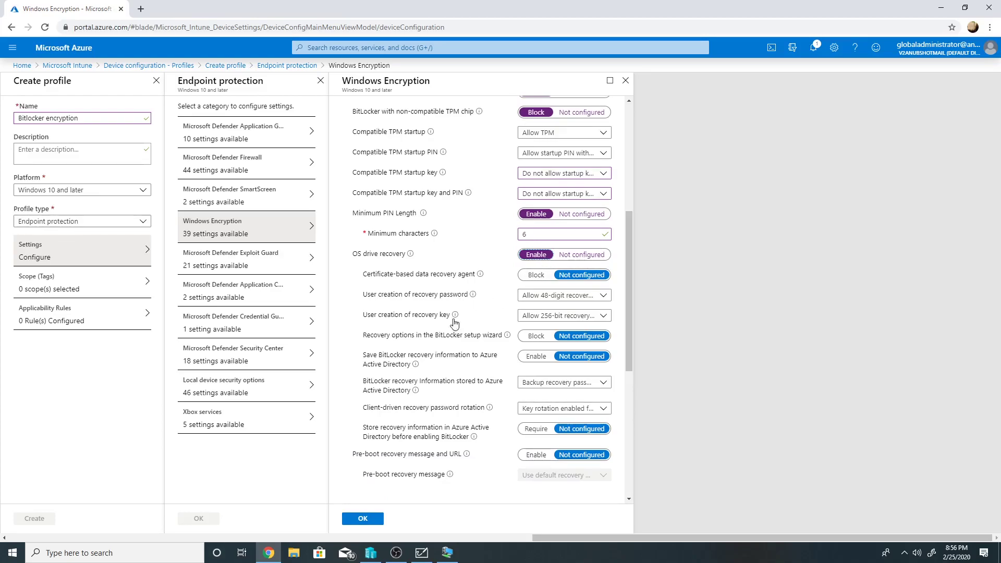
pyautogui.click(535, 357)
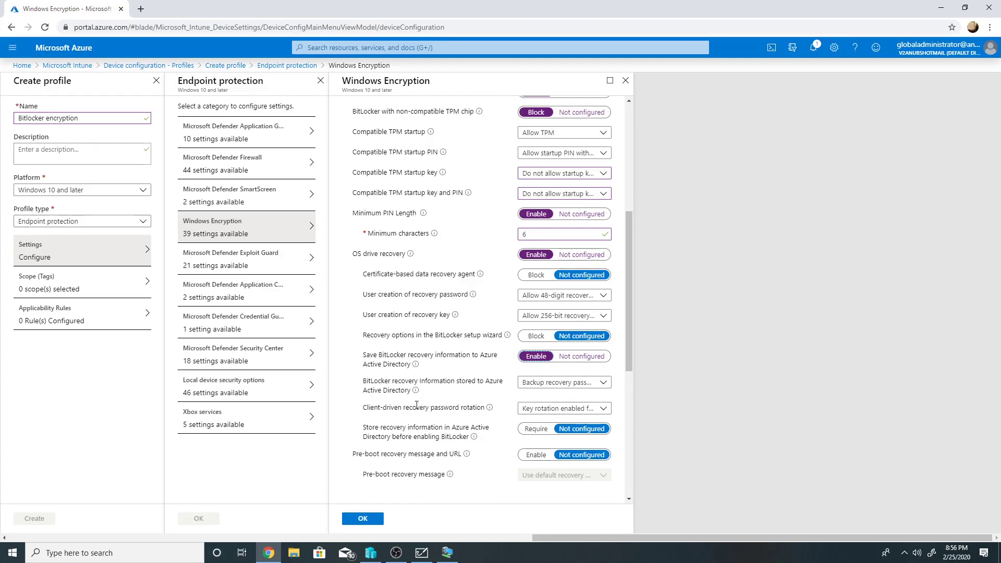
pyautogui.scroll(-1, 437, 421)
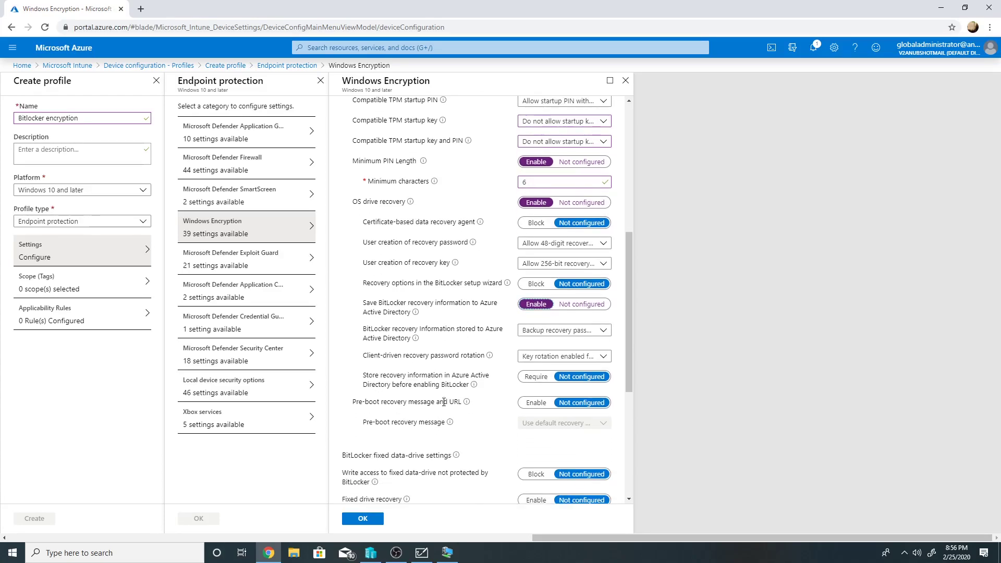
pyautogui.click(525, 378)
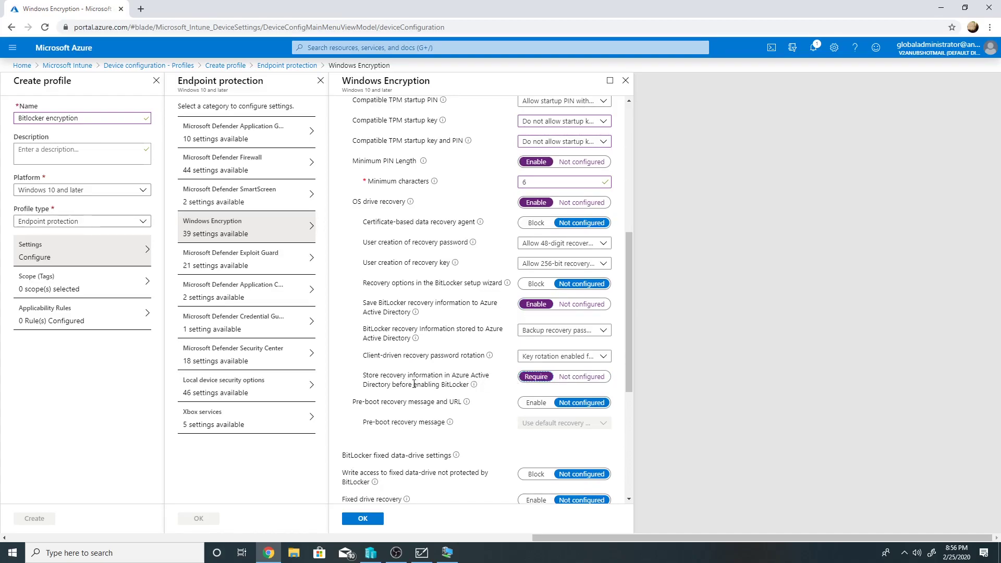
pyautogui.scroll(-3, 487, 395)
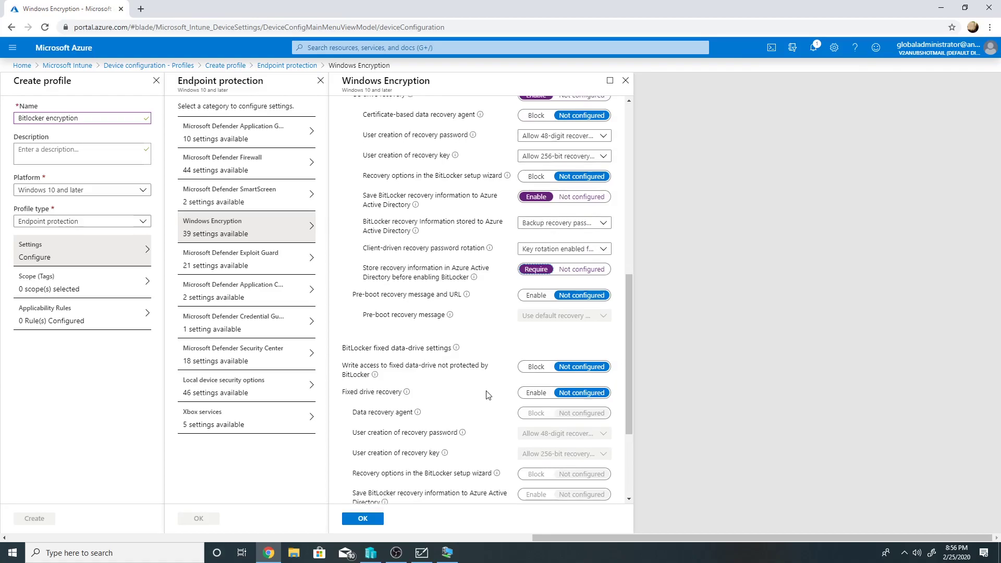
pyautogui.scroll(-2, 446, 303)
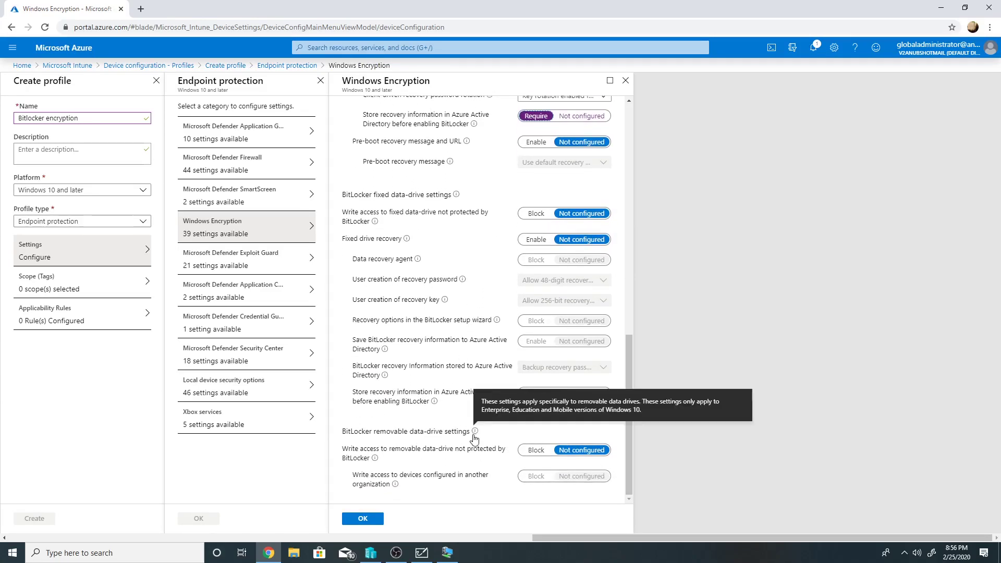
# - Confirm the encryption settings and create the Bitlocker encryption profile
pyautogui.click(378, 519)
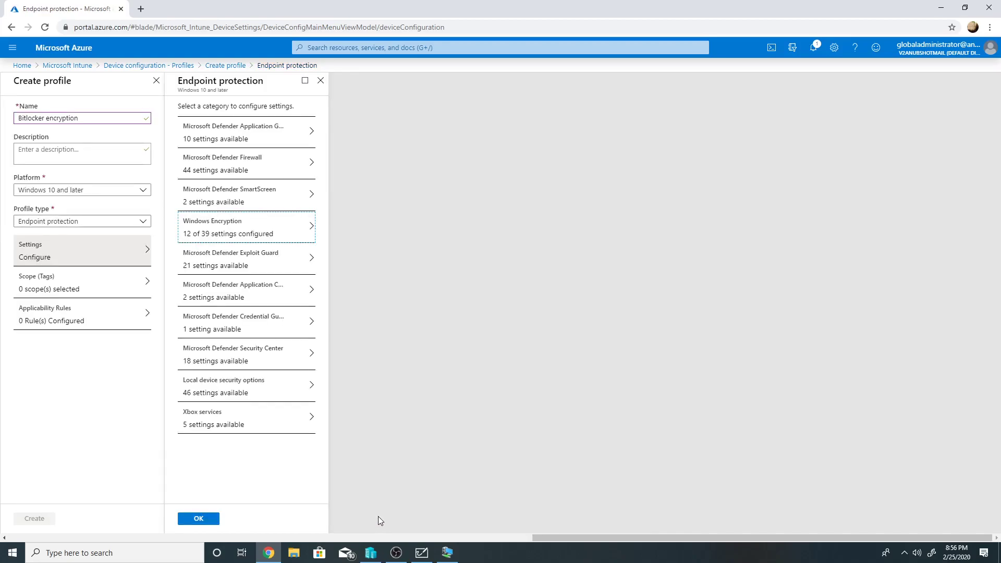
pyautogui.click(215, 519)
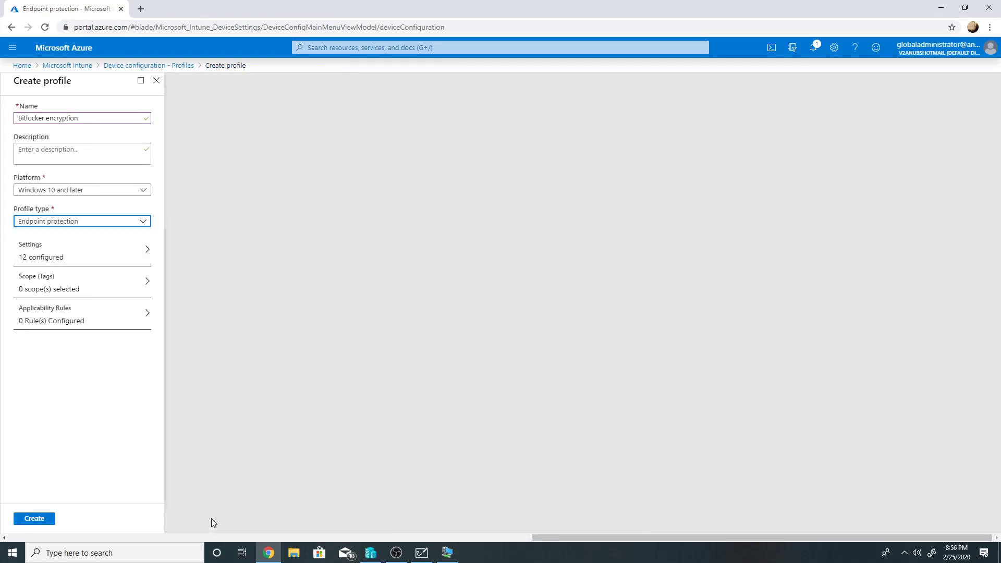
pyautogui.click(44, 522)
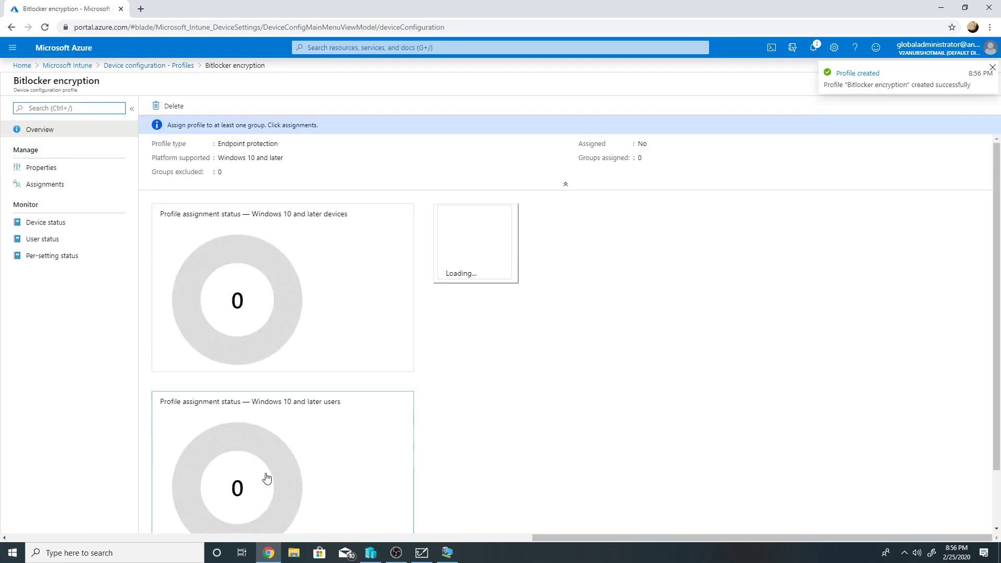
# - Assign the profile to the Windows_10_Domain_Joined_Machine group, evaluate, and save
pyautogui.click(52, 191)
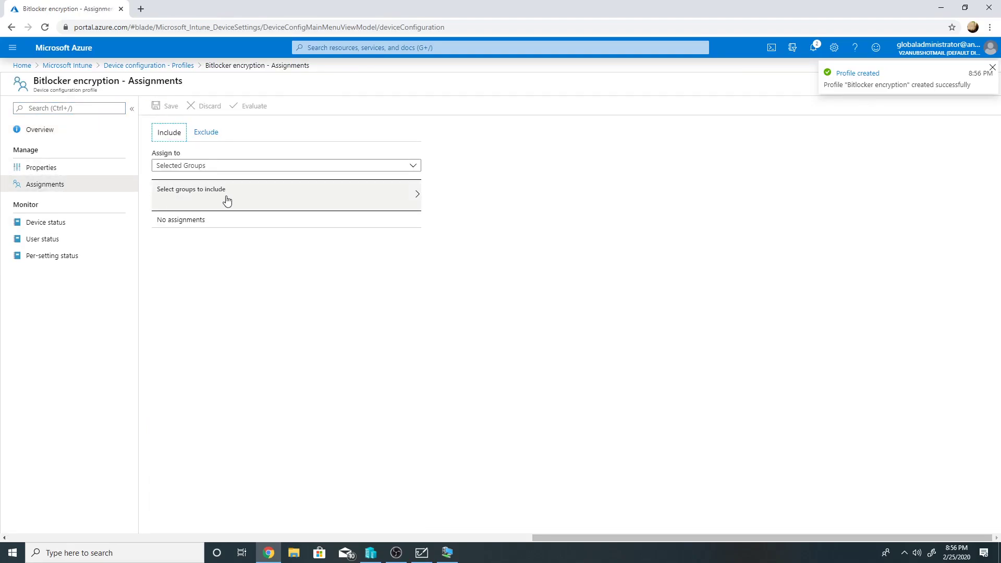
pyautogui.click(238, 195)
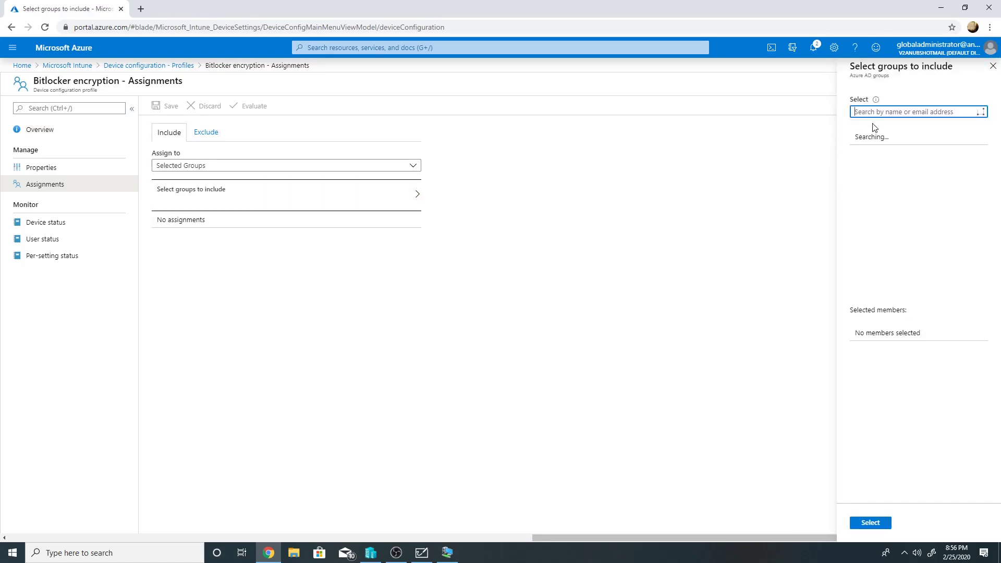
pyautogui.write('windows')
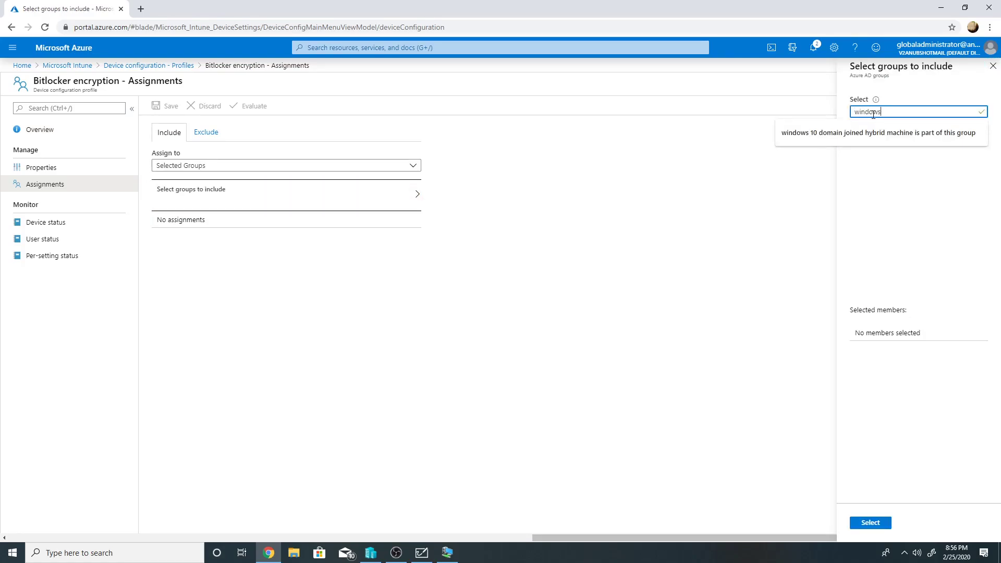
pyautogui.write('_10')
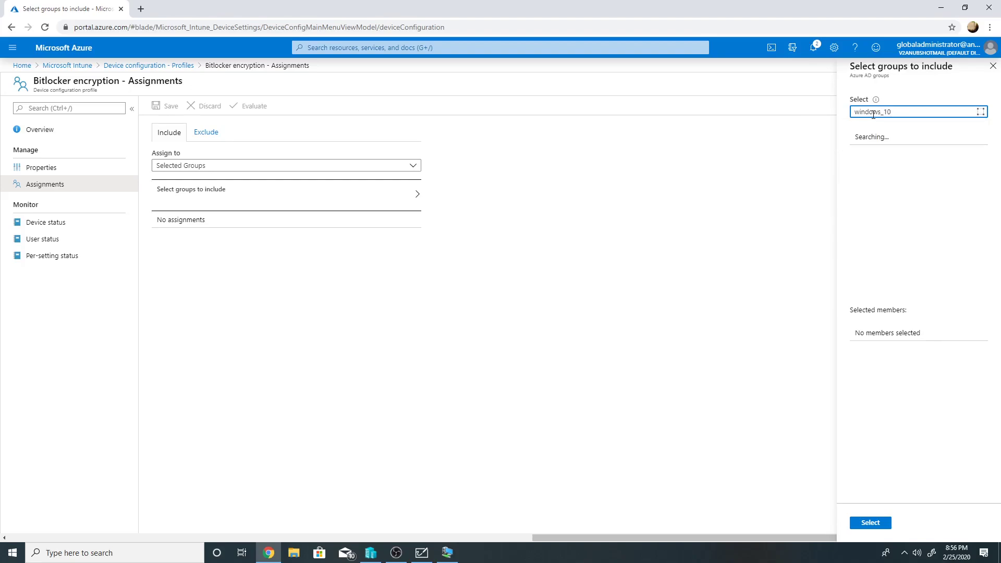
pyautogui.click(907, 151)
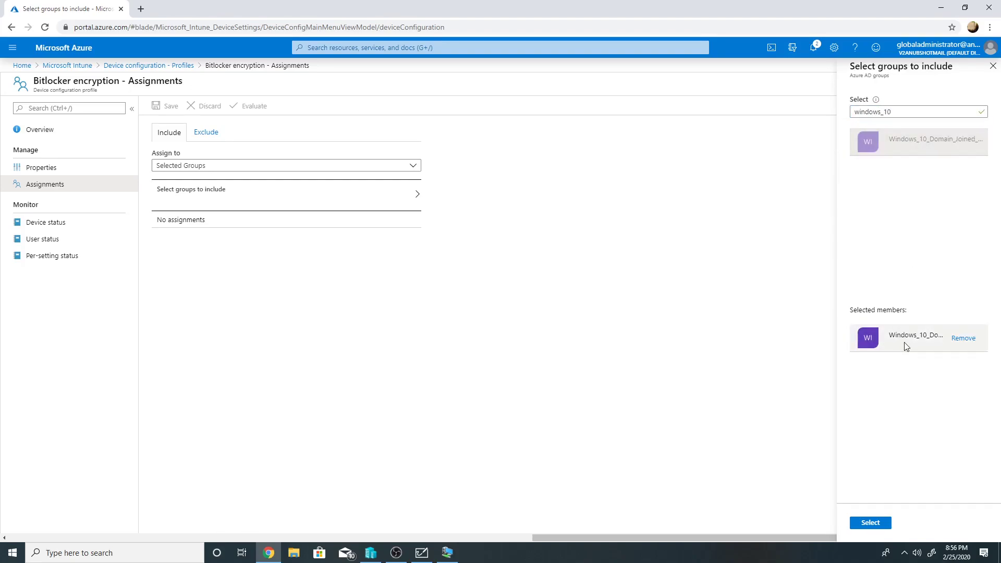
pyautogui.click(884, 523)
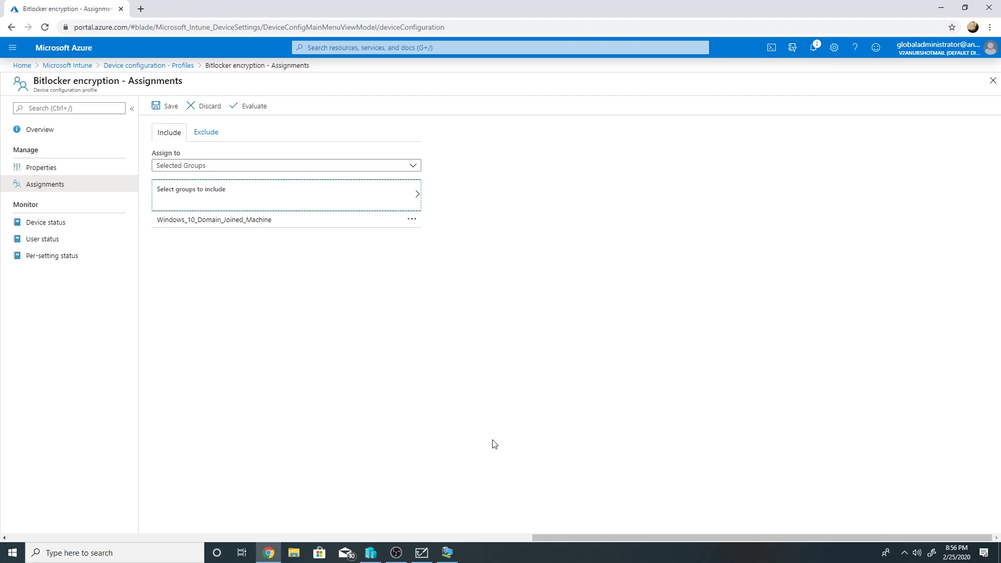
pyautogui.click(249, 107)
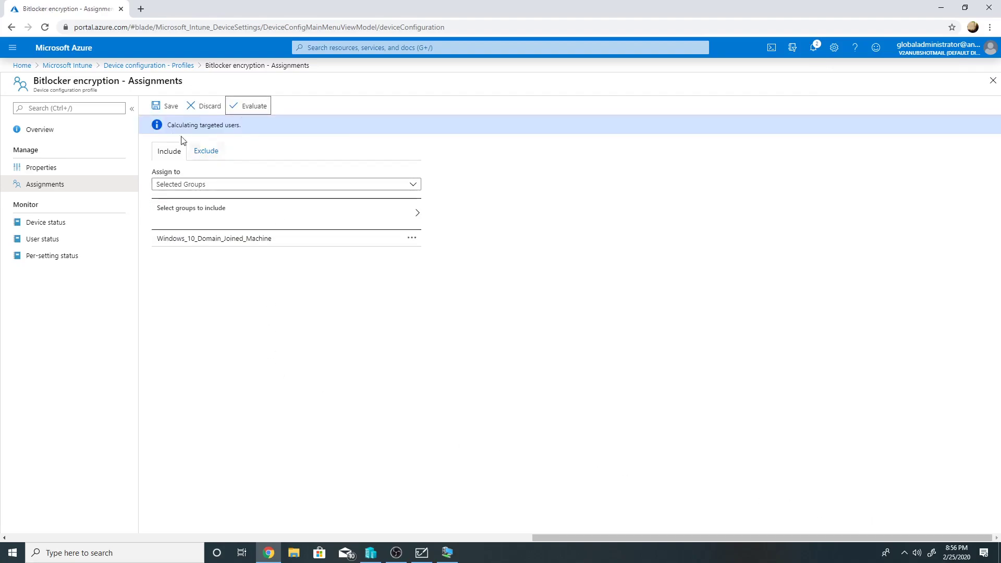
pyautogui.click(166, 106)
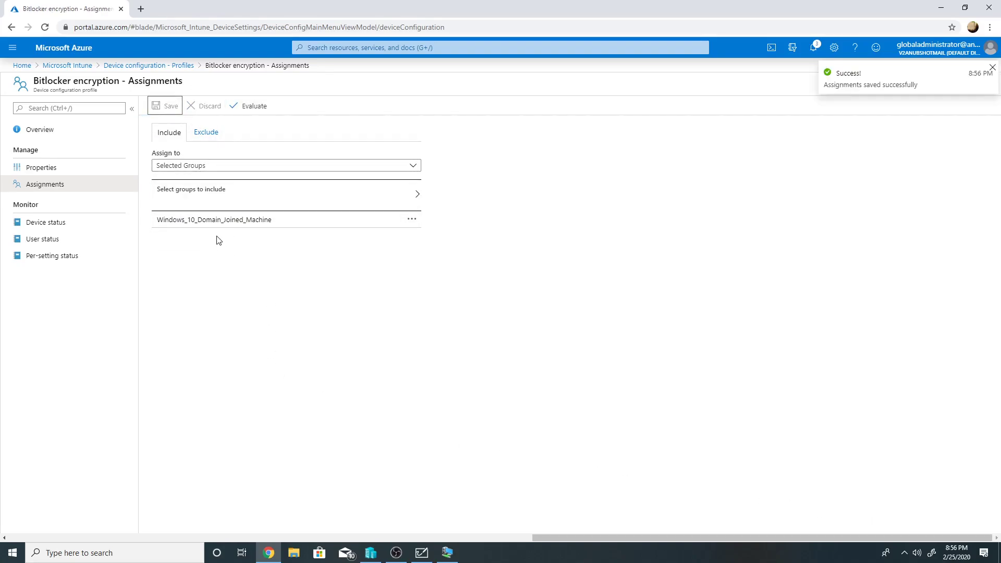
# - Connect to the win10domain1 VM from Hyper-V Manager at the chosen display size and open File Explorer
pyautogui.click(91, 68)
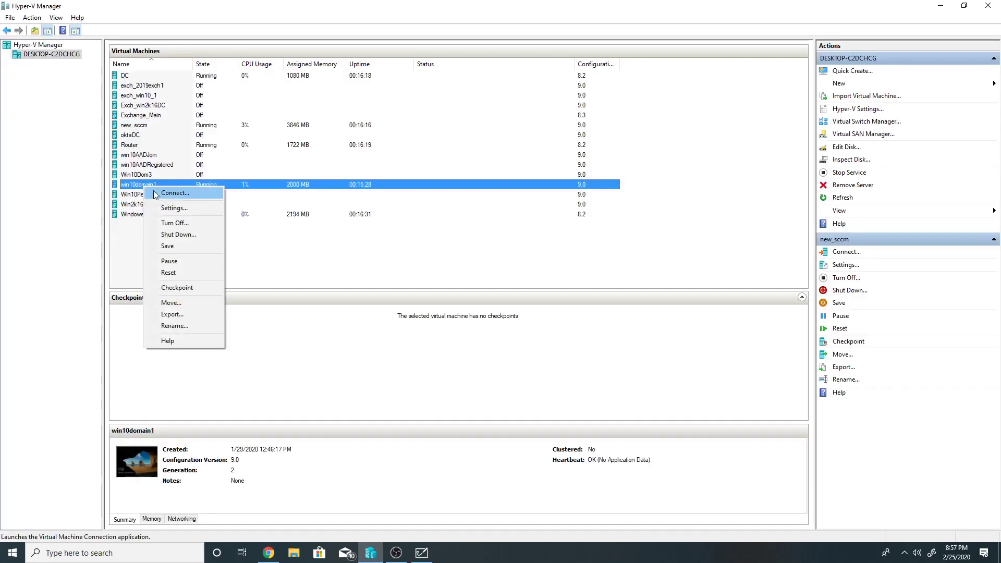
pyautogui.click(172, 195)
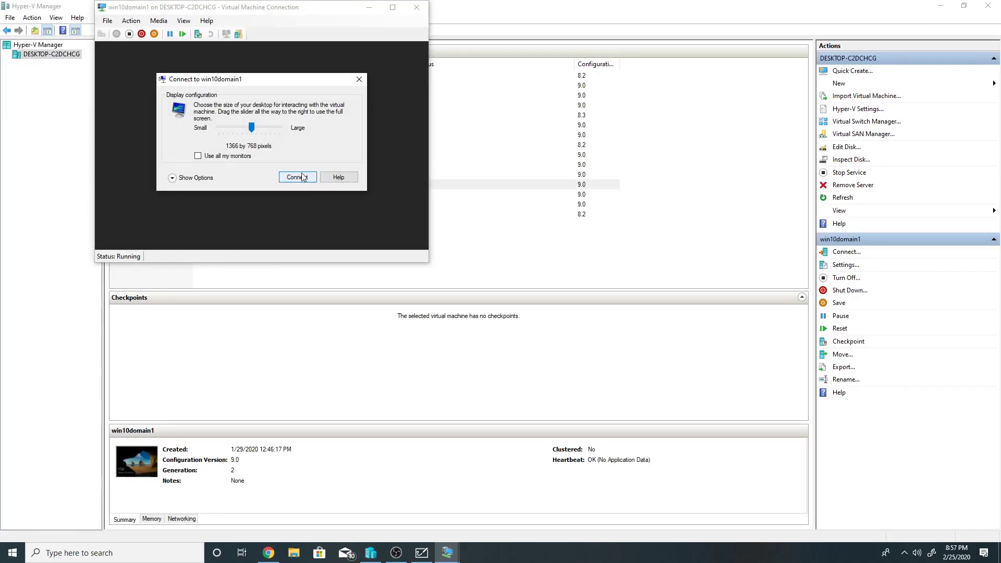
pyautogui.click(297, 178)
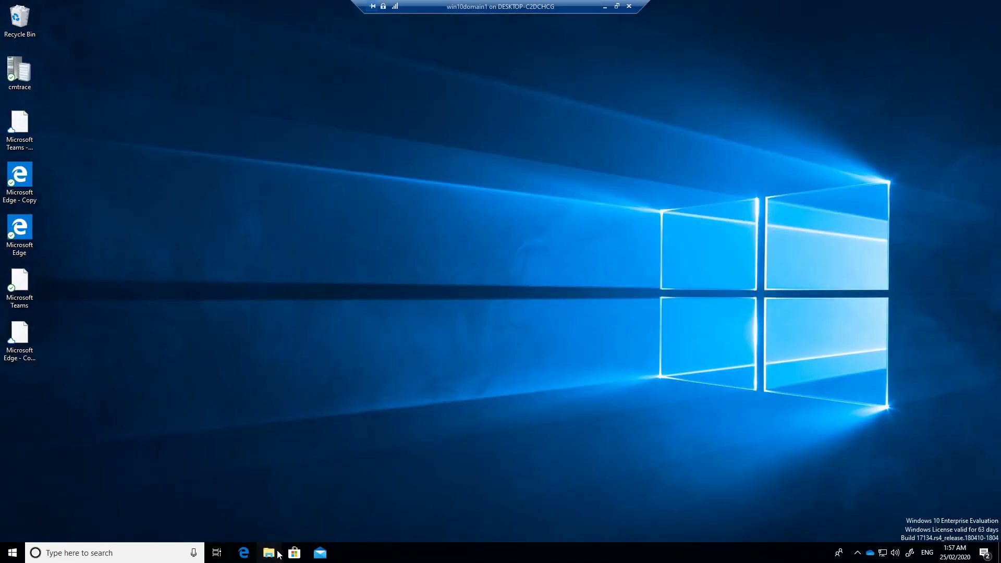
pyautogui.click(276, 553)
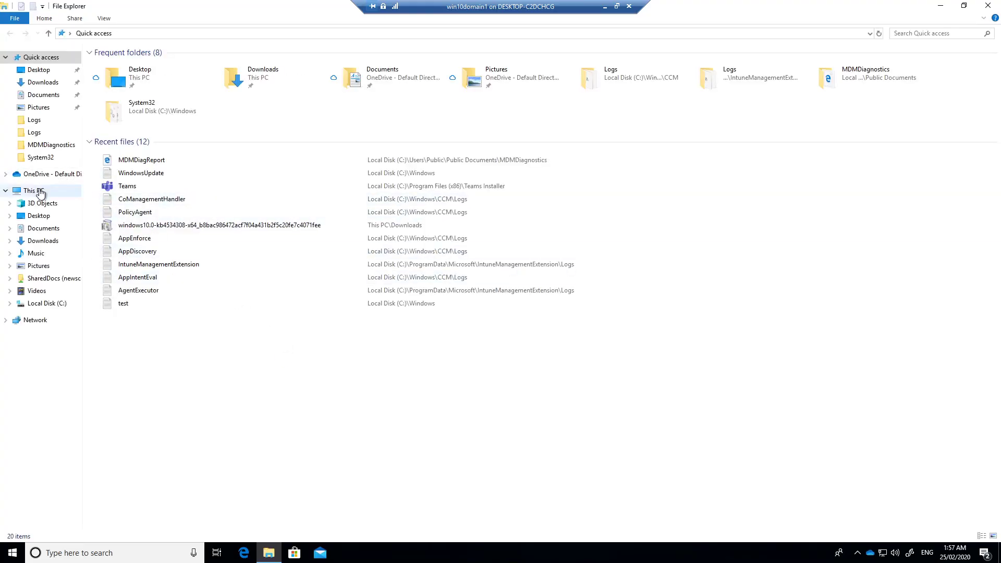
# - Show This PC, then check in Control Panel's BitLocker Drive Encryption that drive C: has BitLocker off
pyautogui.click(35, 191)
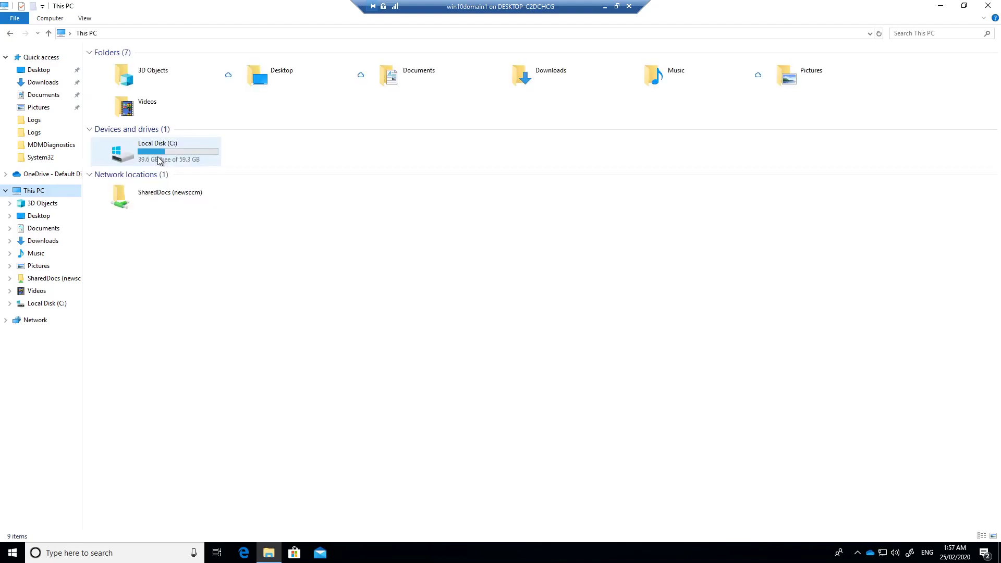
pyautogui.click(13, 553)
pyautogui.click(13, 552)
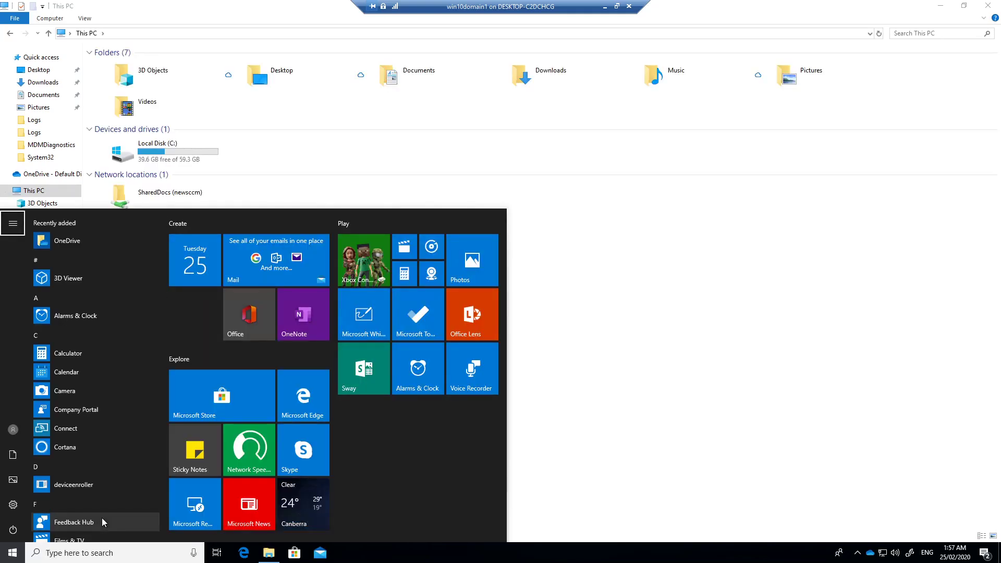
pyautogui.click(18, 558)
pyautogui.click(19, 559)
pyautogui.write('con')
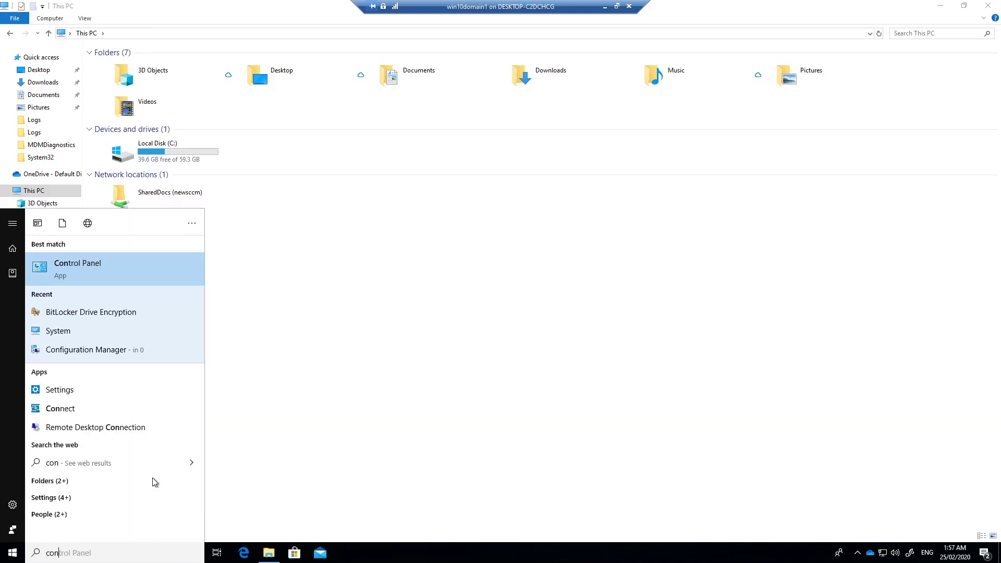
pyautogui.press('Return')
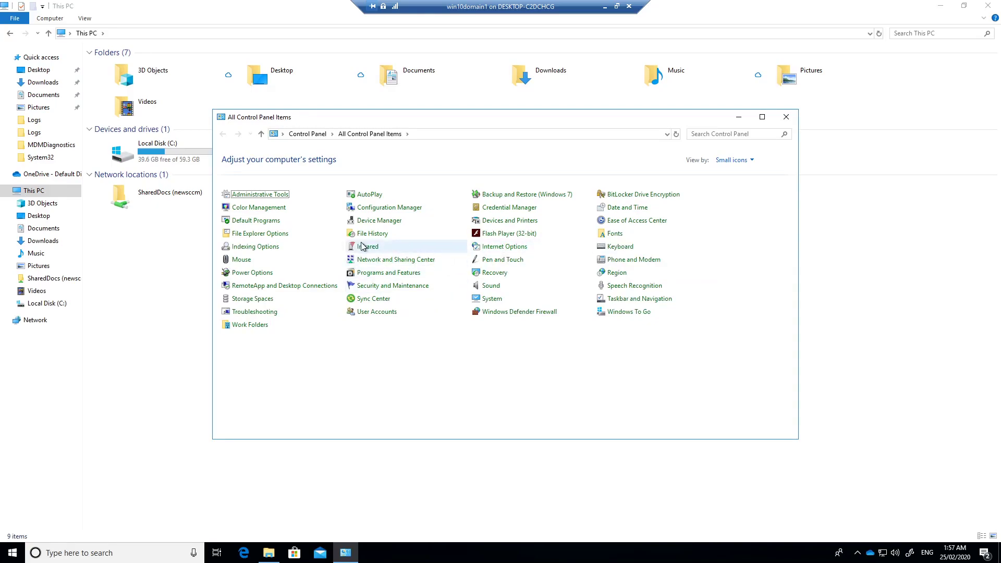
pyautogui.click(621, 197)
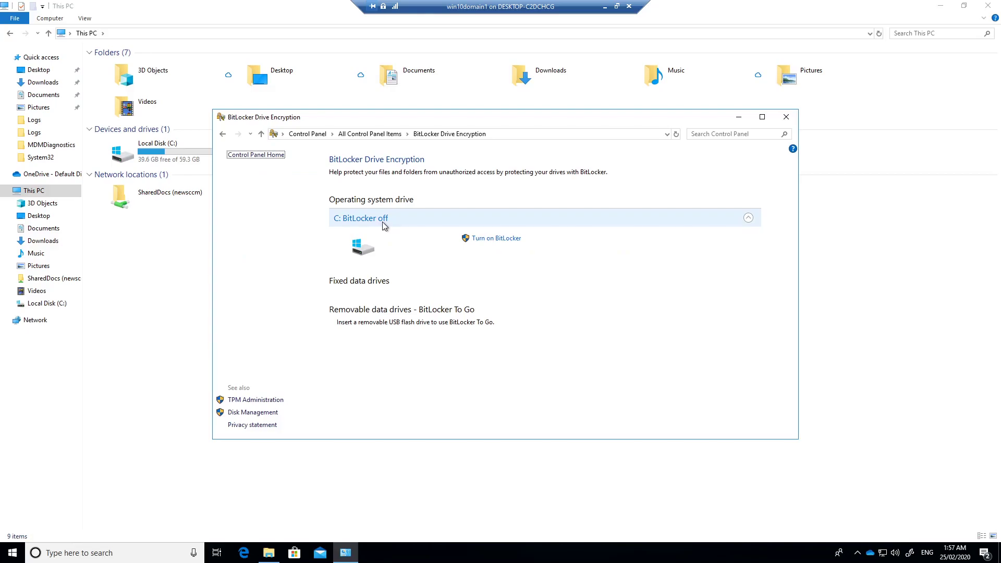
pyautogui.click(786, 117)
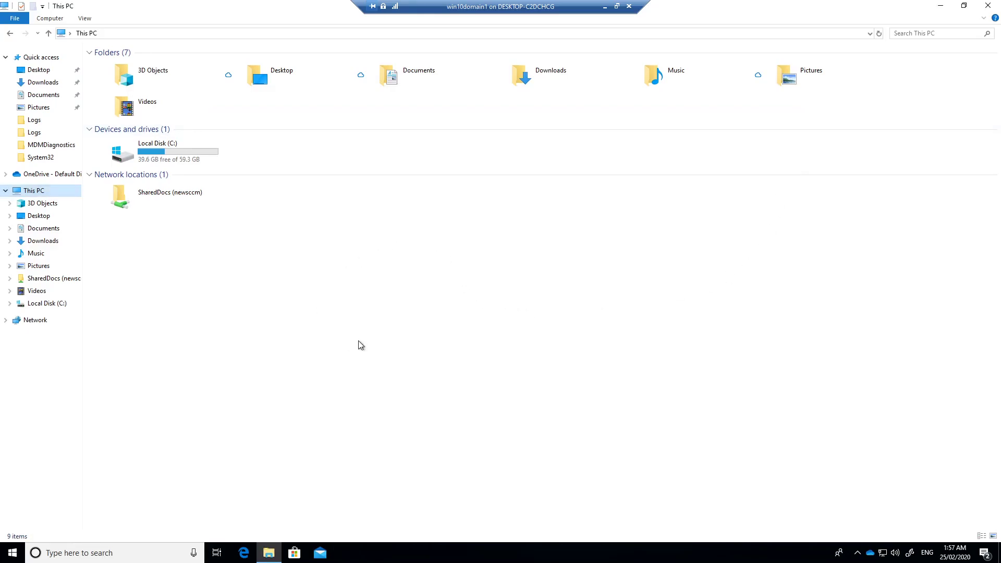
pyautogui.click(12, 553)
pyautogui.write('eventv')
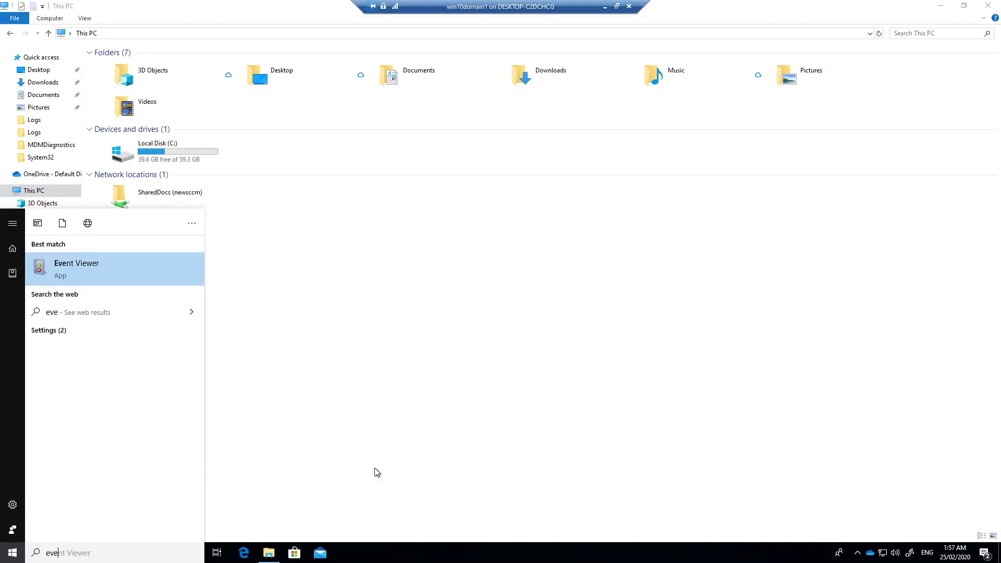
pyautogui.write('wr')
pyautogui.press('Return')
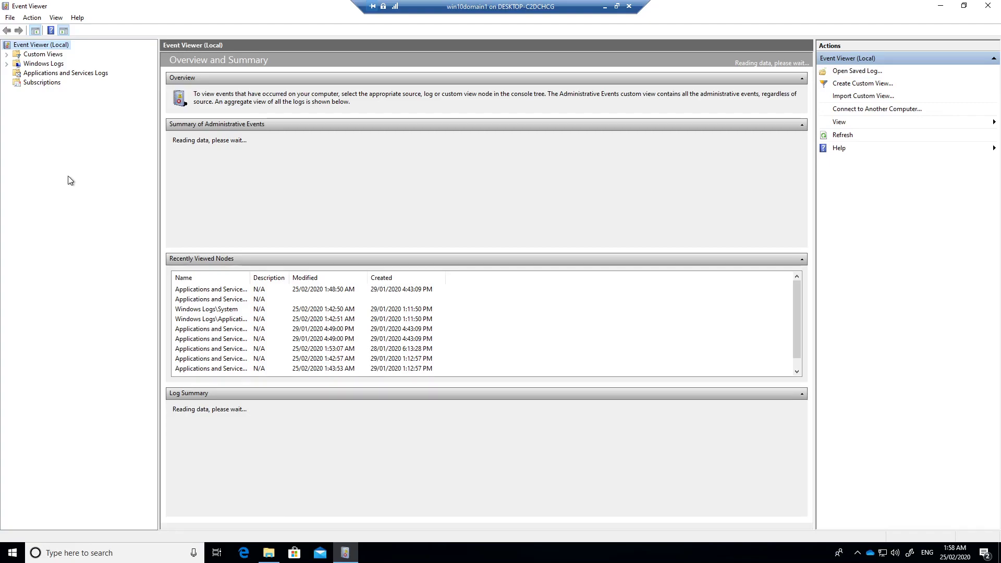
pyautogui.click(26, 149)
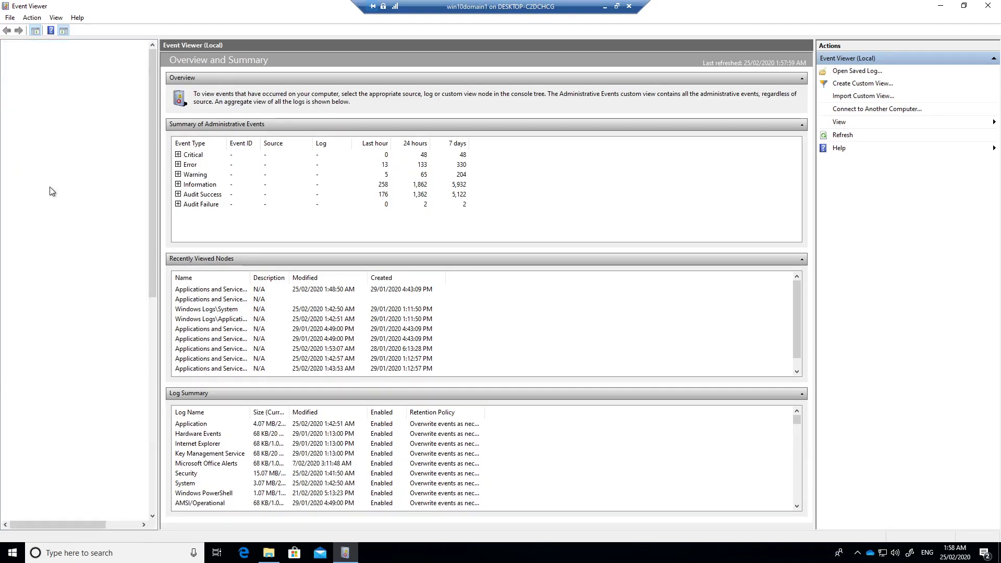
pyautogui.scroll(-5, 84, 260)
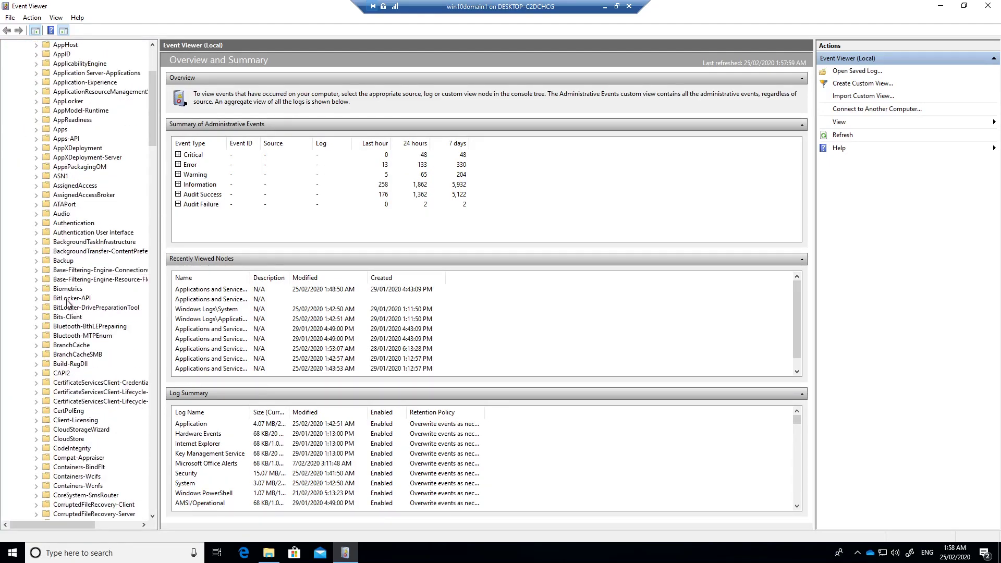
pyautogui.doubleClick(72, 298)
pyautogui.click(81, 307)
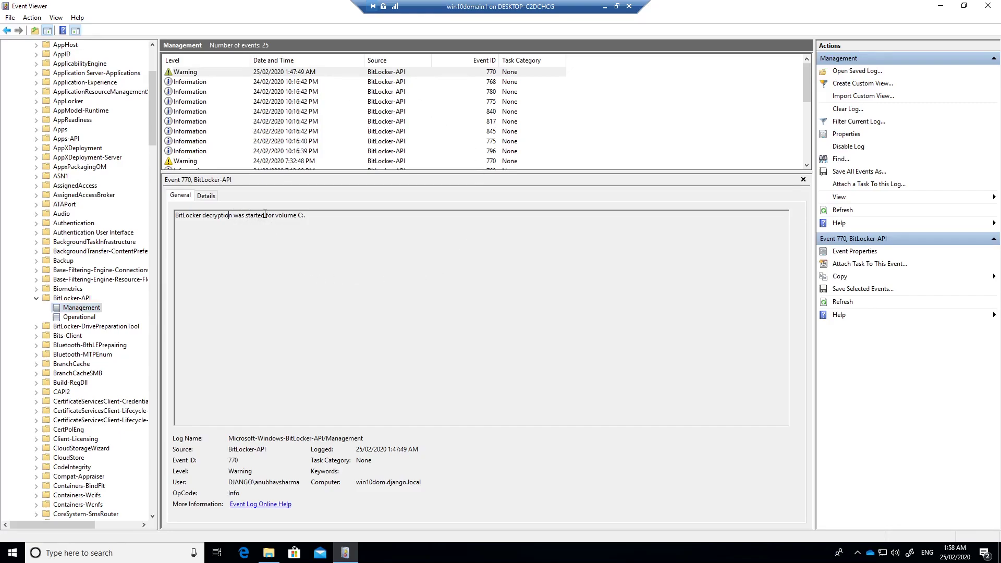
pyautogui.moveTo(272, 217); pyautogui.dragTo(323, 219)
pyautogui.click(337, 224)
pyautogui.click(987, 5)
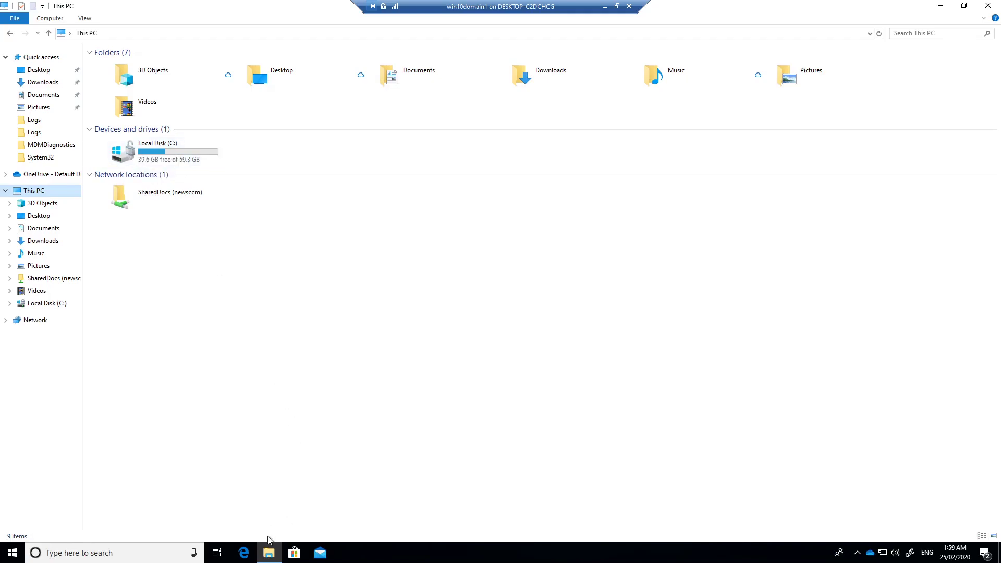
# - Open Control Panel's BitLocker Drive Encryption via a 'control' search to see drive C: encrypting
pyautogui.click(13, 553)
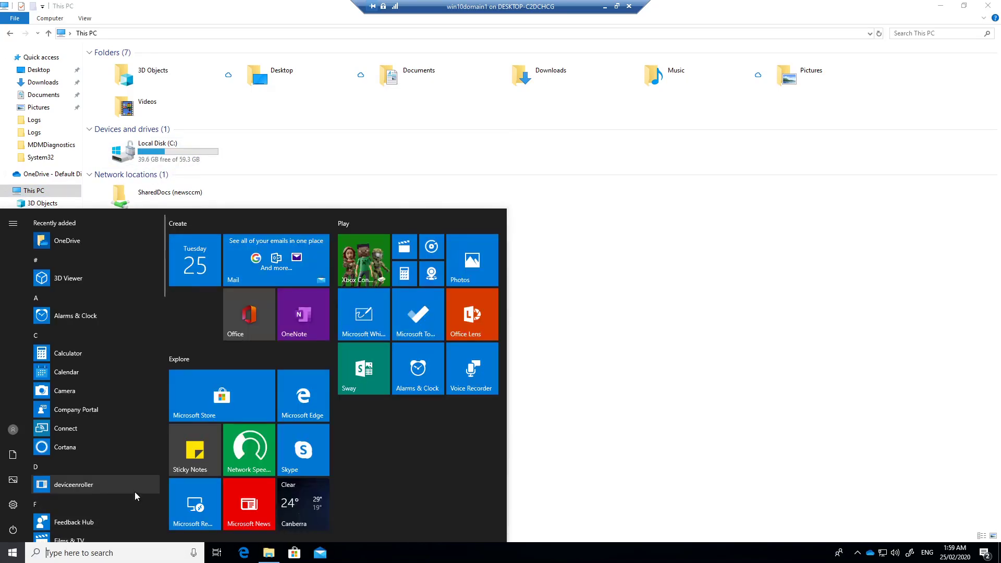
pyautogui.write('control')
pyautogui.press('Return')
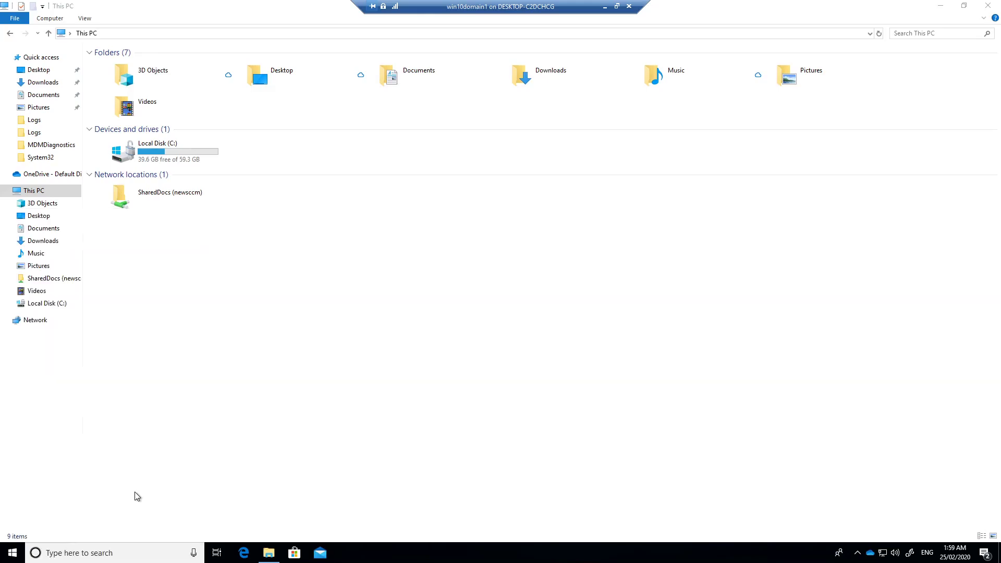
pyautogui.click(642, 194)
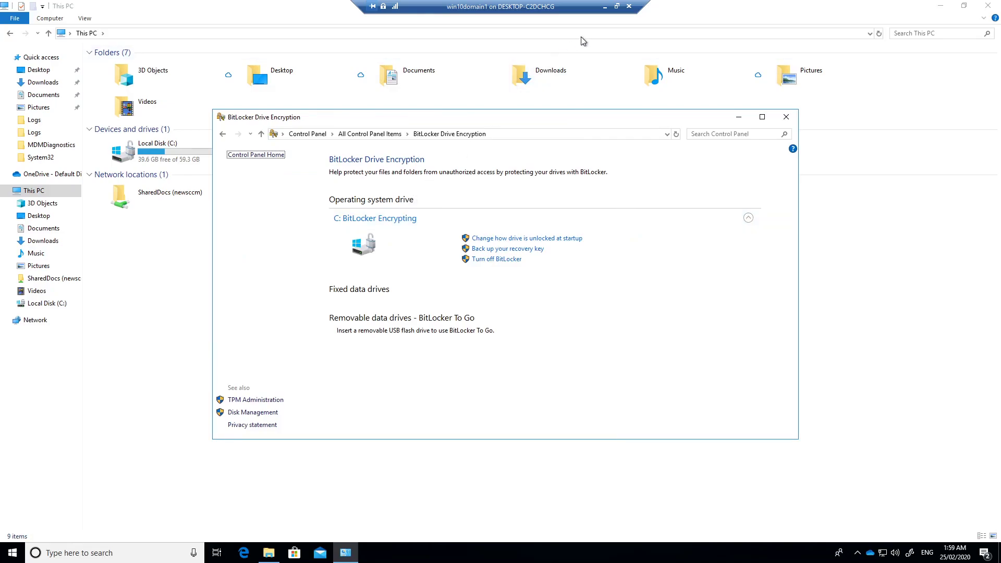
# - Minimize the VM and open WIN10DOM under Azure Active Directory Devices to view its BitLocker keys
pyautogui.click(605, 6)
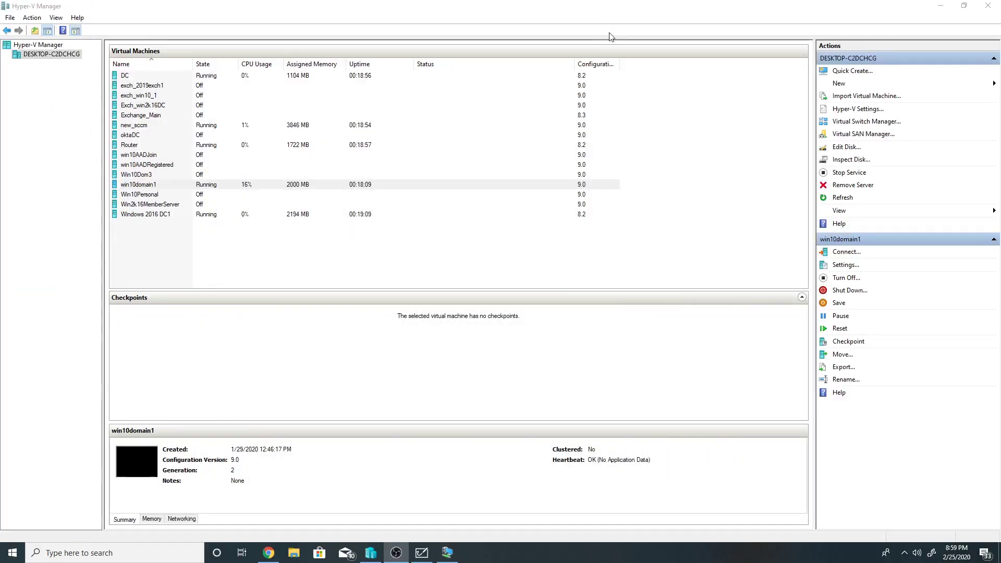
pyautogui.click(268, 552)
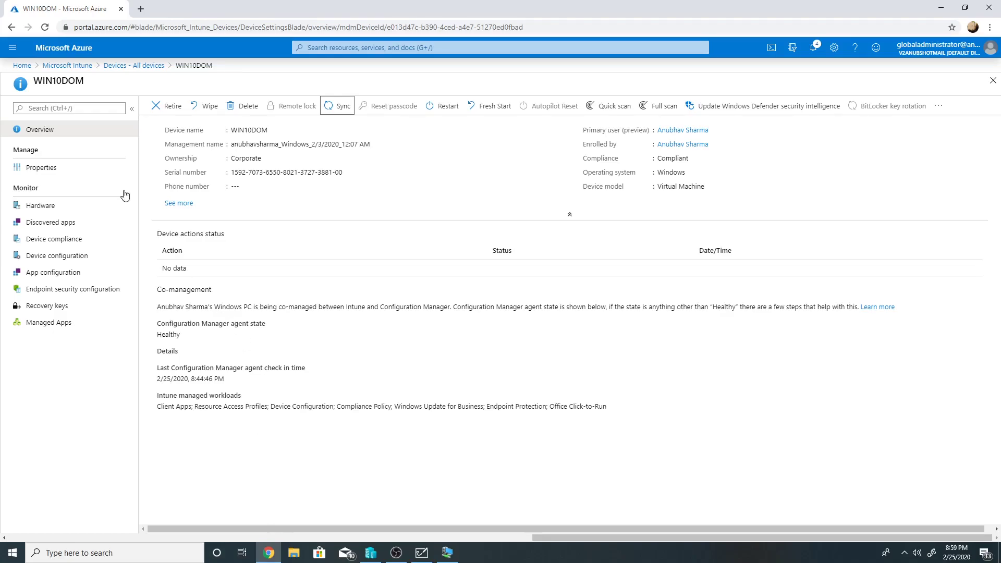
pyautogui.click(30, 66)
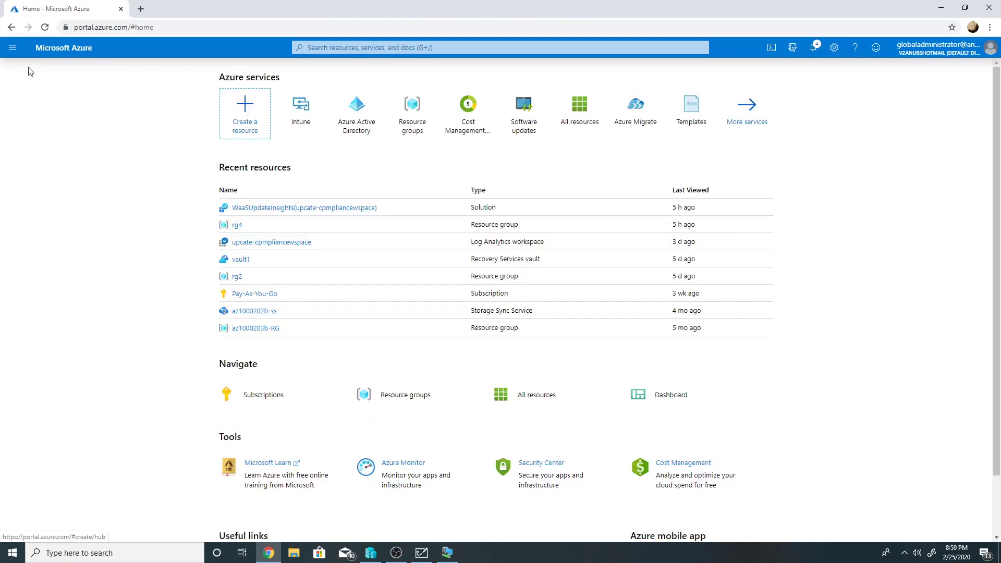
pyautogui.click(351, 131)
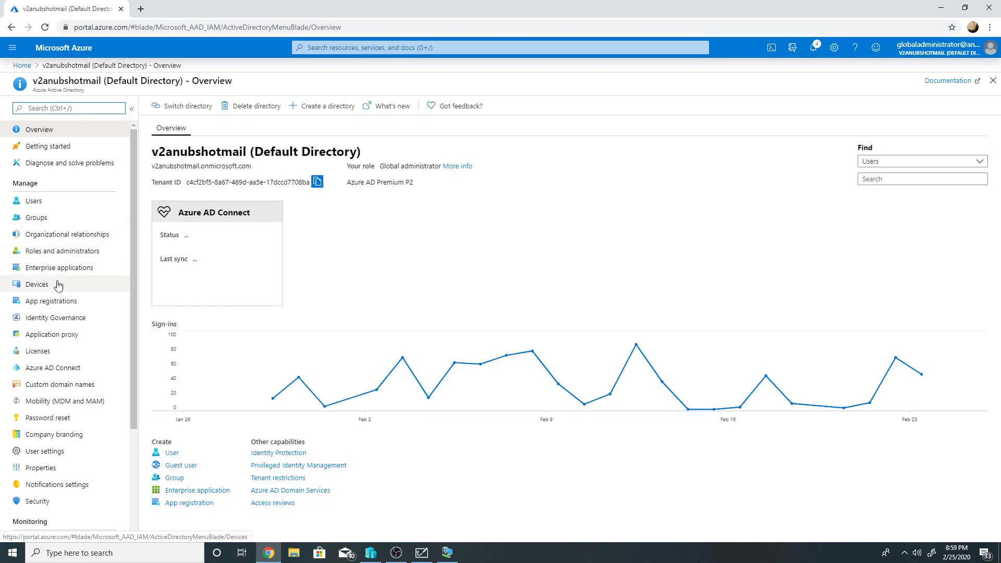
pyautogui.click(43, 289)
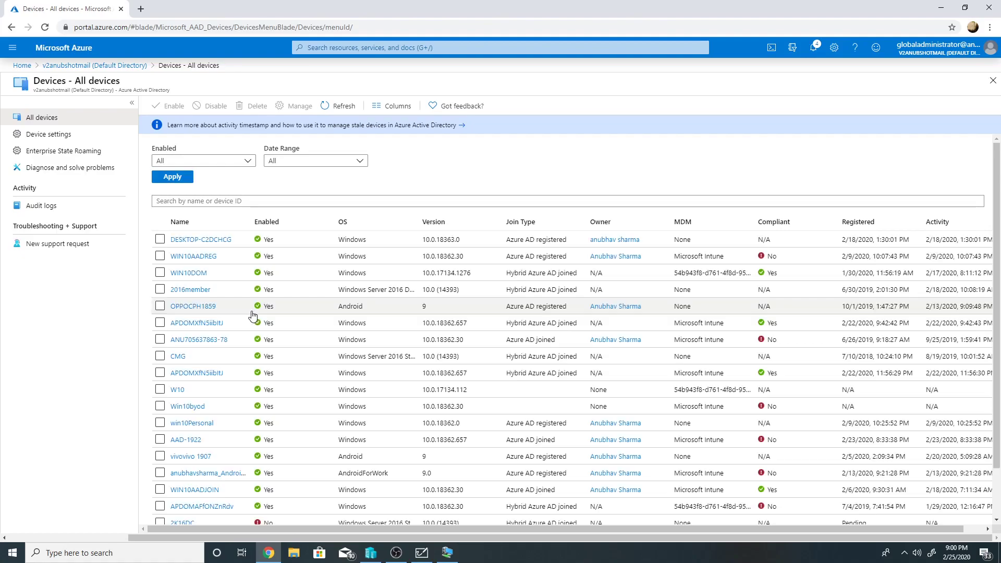
pyautogui.click(203, 273)
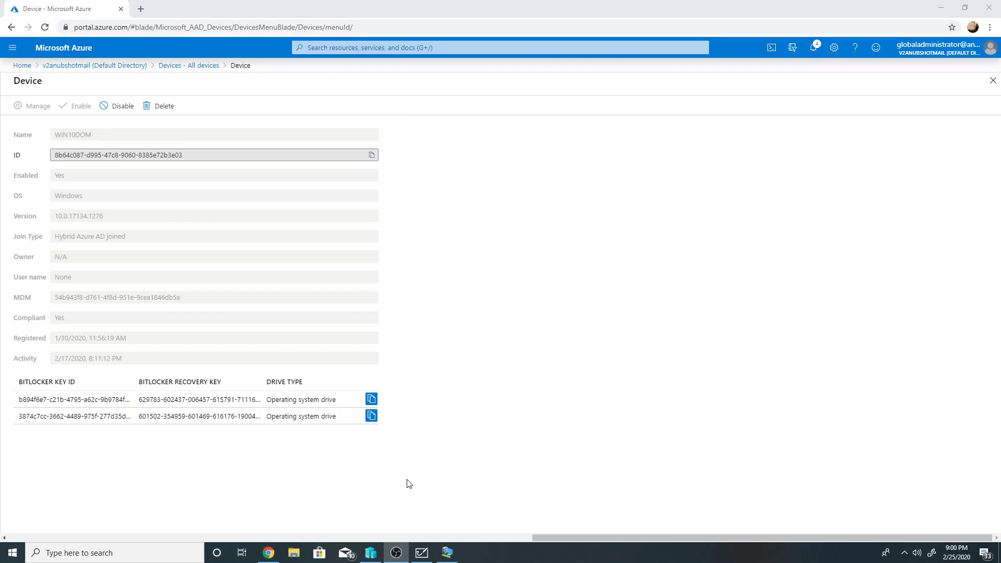
# - Set a numeric startup PIN for drive C: in BitLocker Drive Encryption and close the page
pyautogui.click(447, 552)
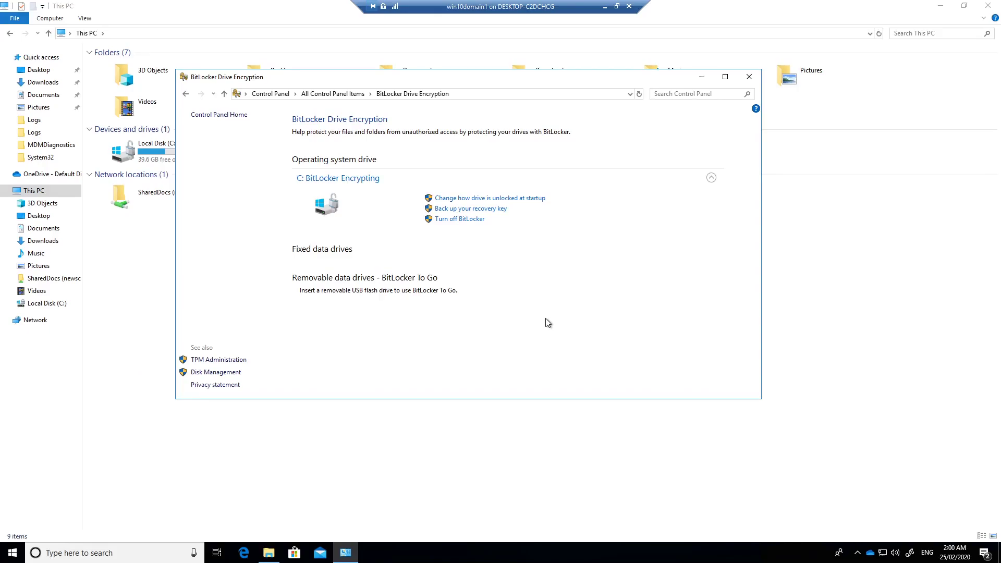
pyautogui.click(532, 203)
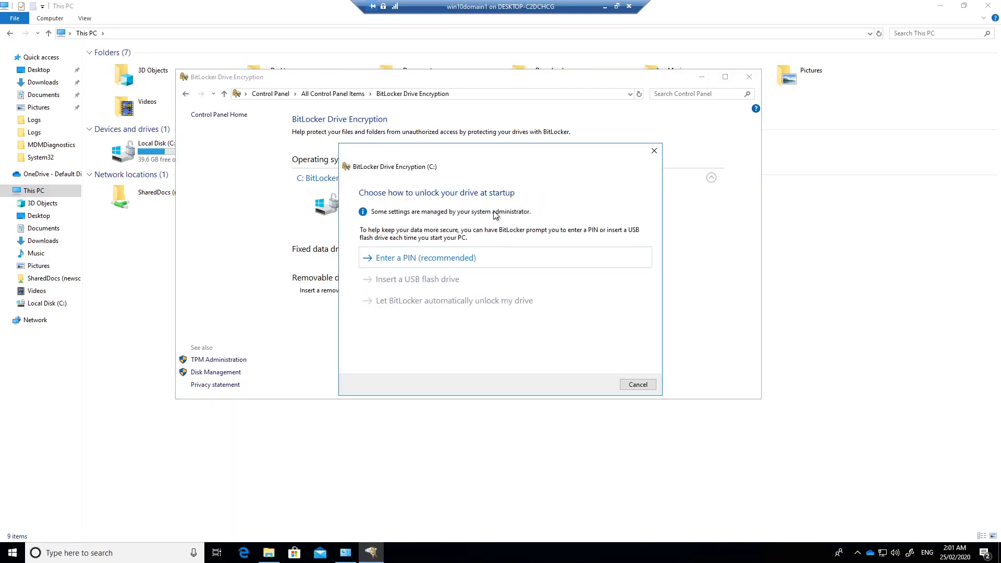
pyautogui.click(437, 262)
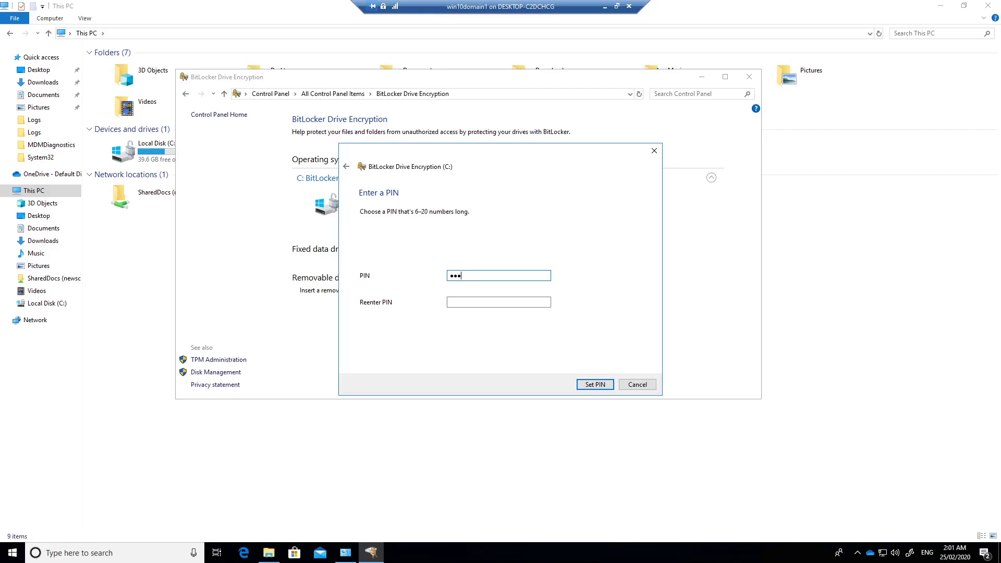
pyautogui.write('123456')
pyautogui.click(462, 302)
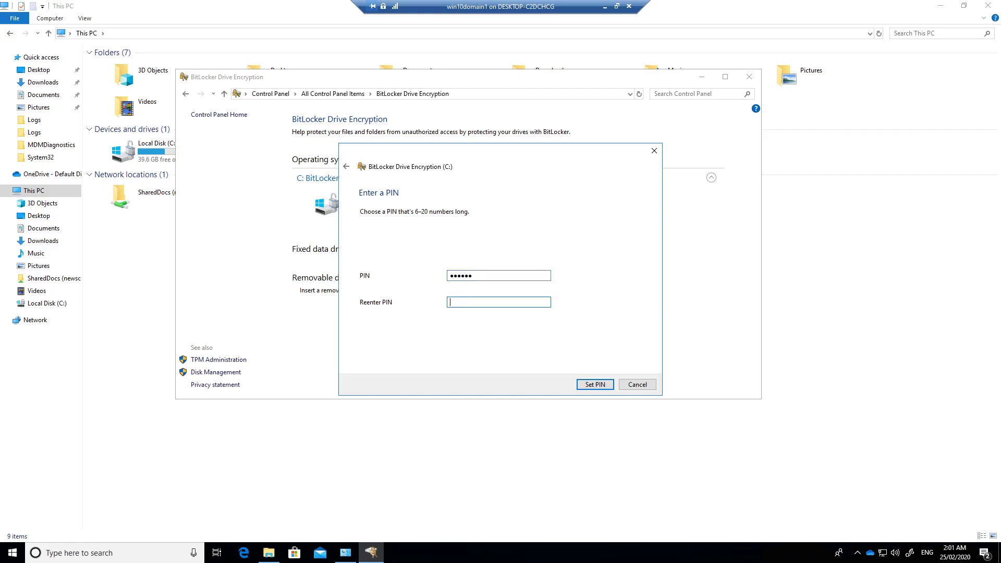
pyautogui.click(605, 386)
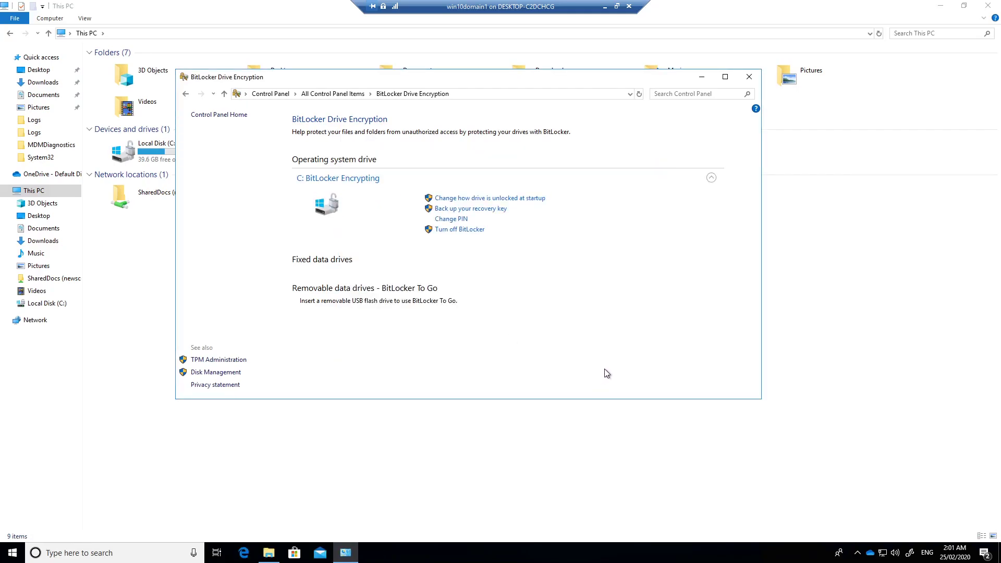
pyautogui.click(750, 78)
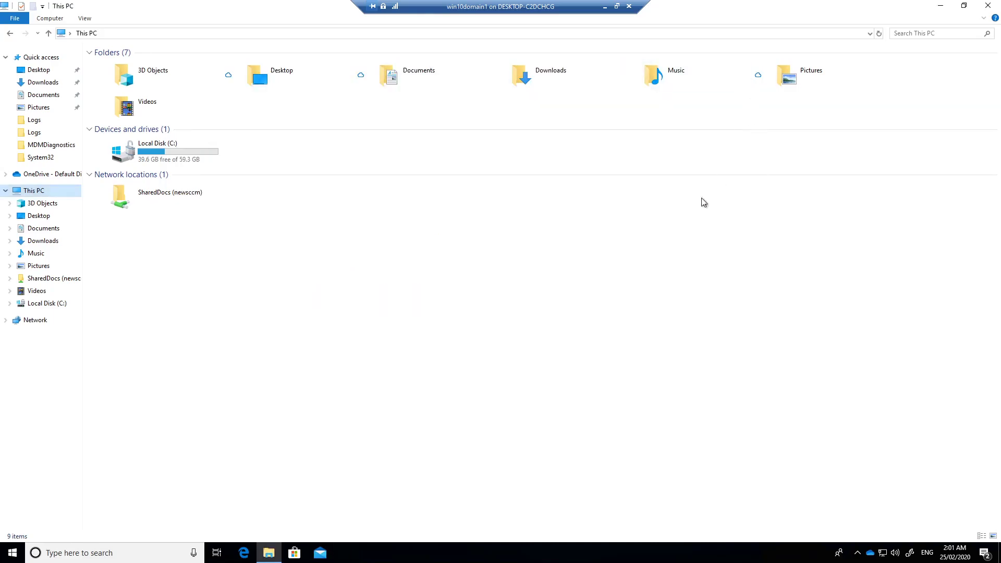
# - Restart the VM, submit a PIN at the BitLocker prompt, then switch to BitLocker recovery with Esc
pyautogui.click(12, 553)
pyautogui.click(13, 531)
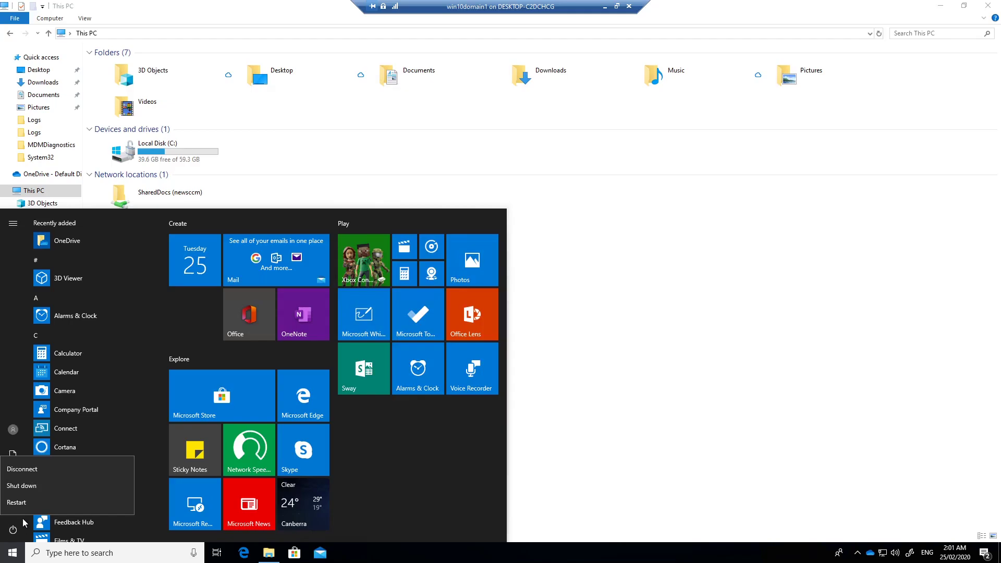
pyautogui.click(59, 508)
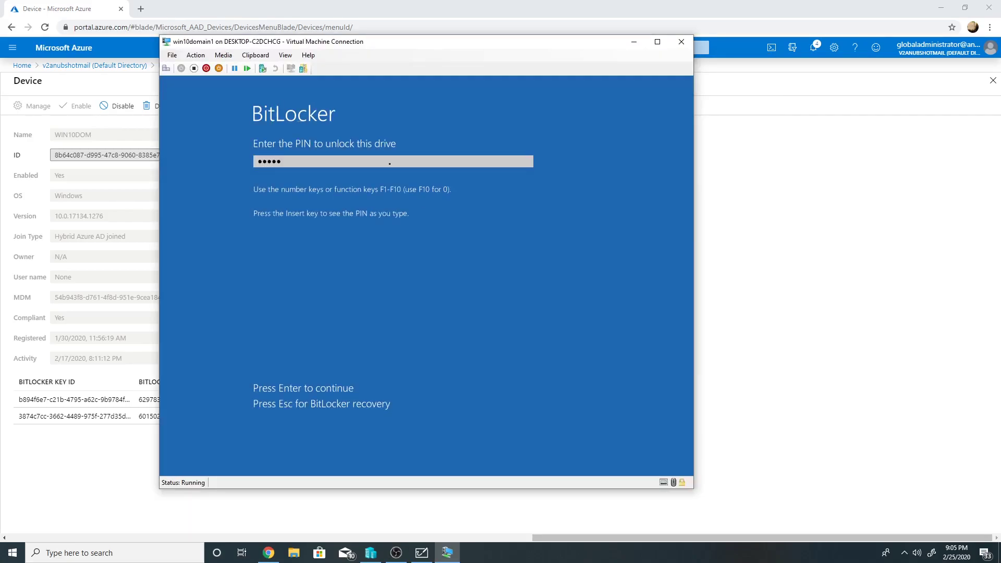
pyautogui.press('Return')
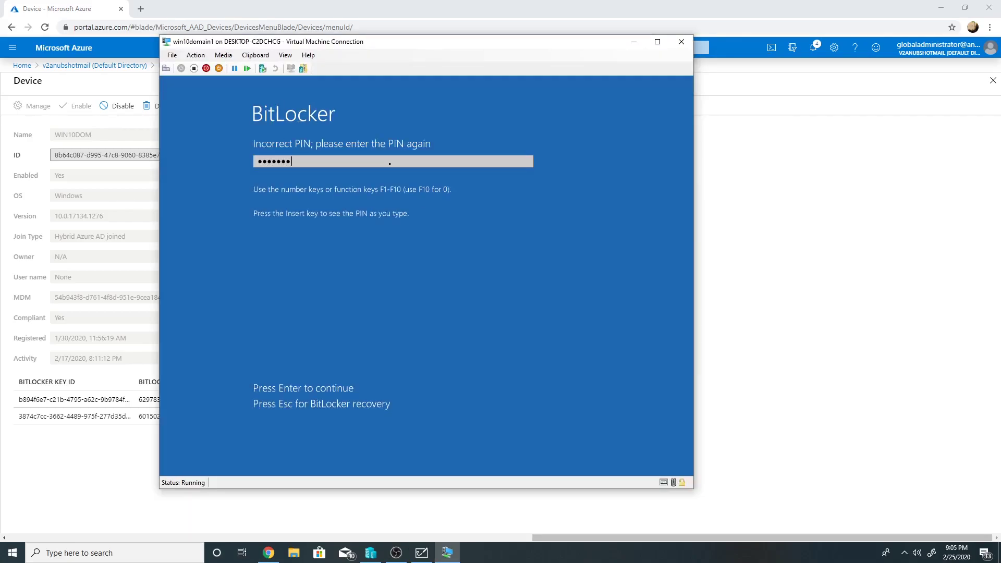
pyautogui.press('Escape')
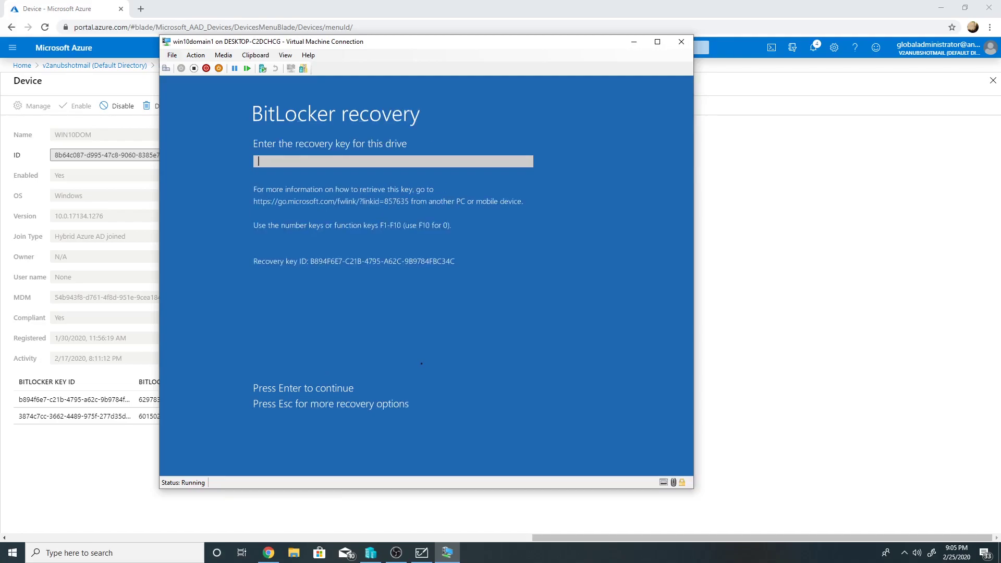
# - Copy the first BitLocker recovery key from the WIN10DOM device page and paste it into Notepad
pyautogui.moveTo(369, 46); pyautogui.dragTo(721, 30)
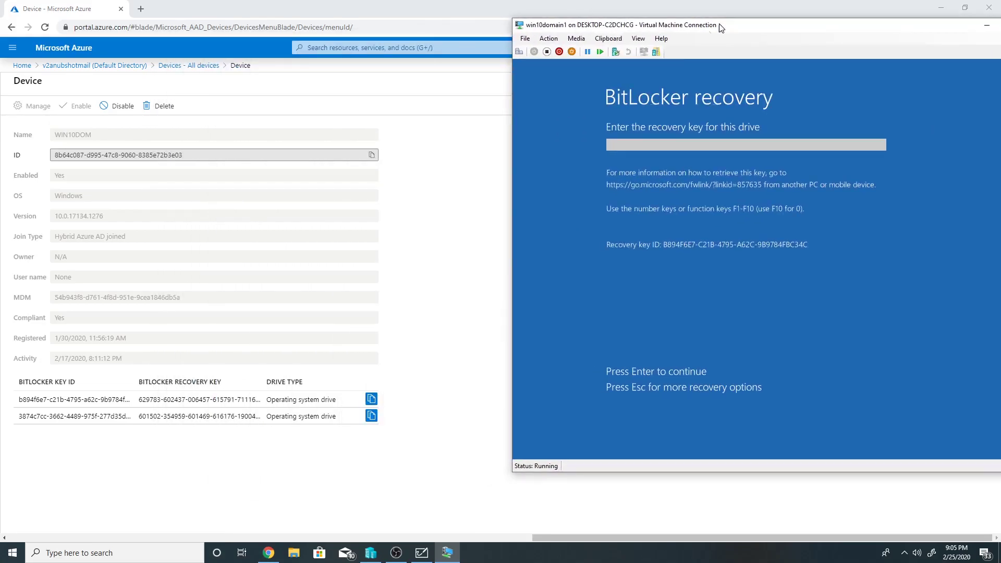
pyautogui.click(371, 399)
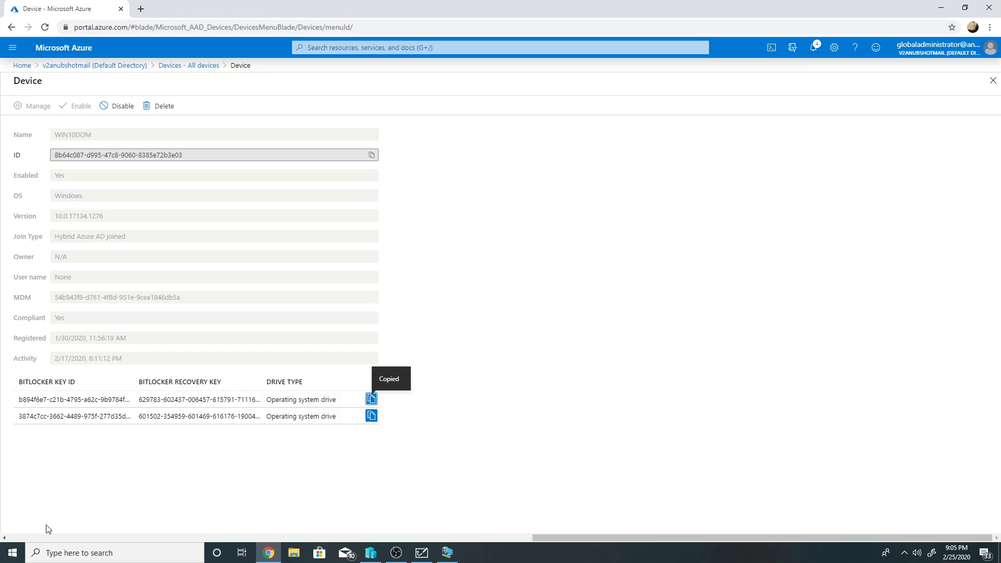
pyautogui.click(13, 553)
pyautogui.write('notepad')
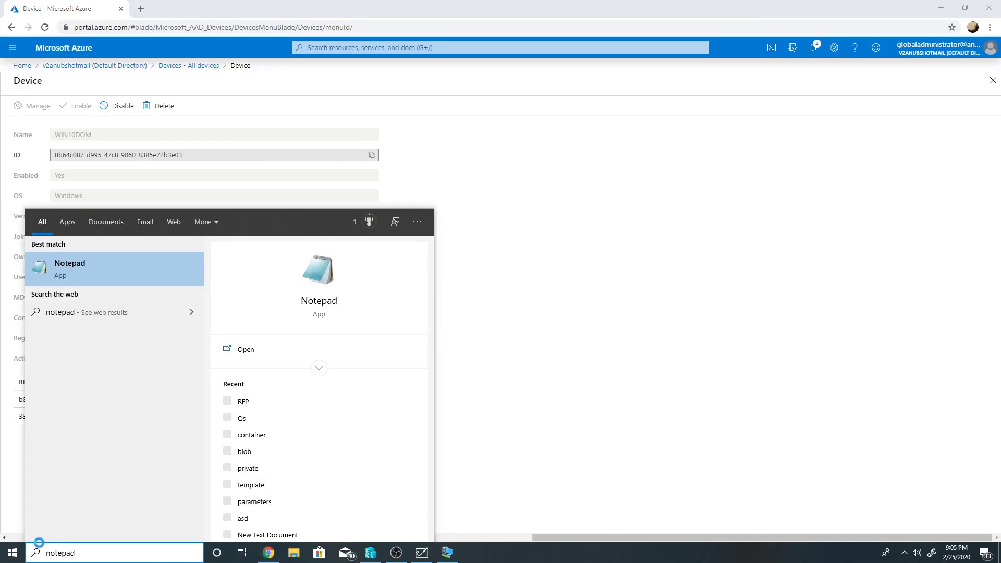
pyautogui.press('Return')
pyautogui.hotkey('ctrl', 'v')
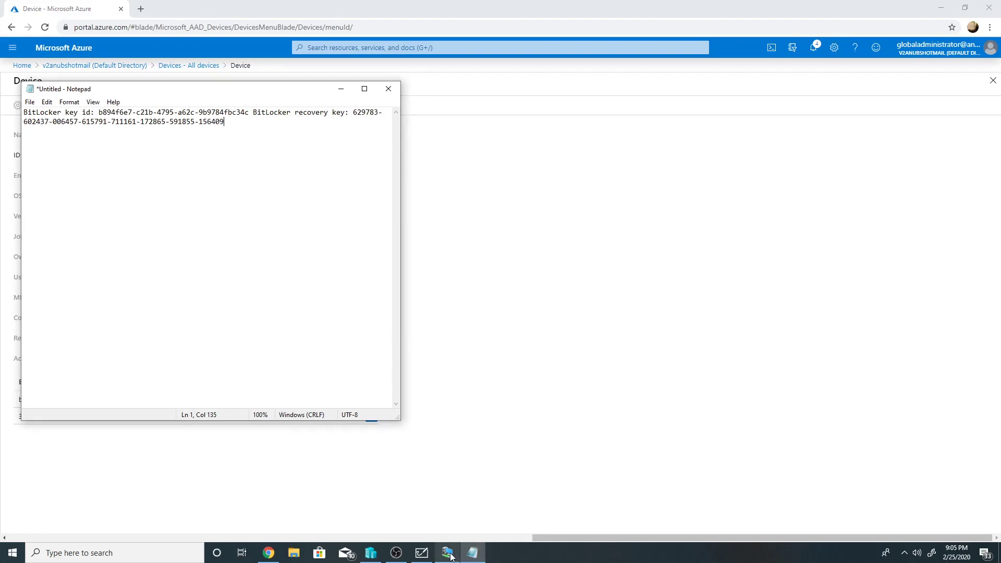
# - Paste the recovery key into the VM's BitLocker recovery field, submit it, and close Notepad without saving
pyautogui.click(448, 553)
pyautogui.moveTo(730, 30); pyautogui.dragTo(624, 32)
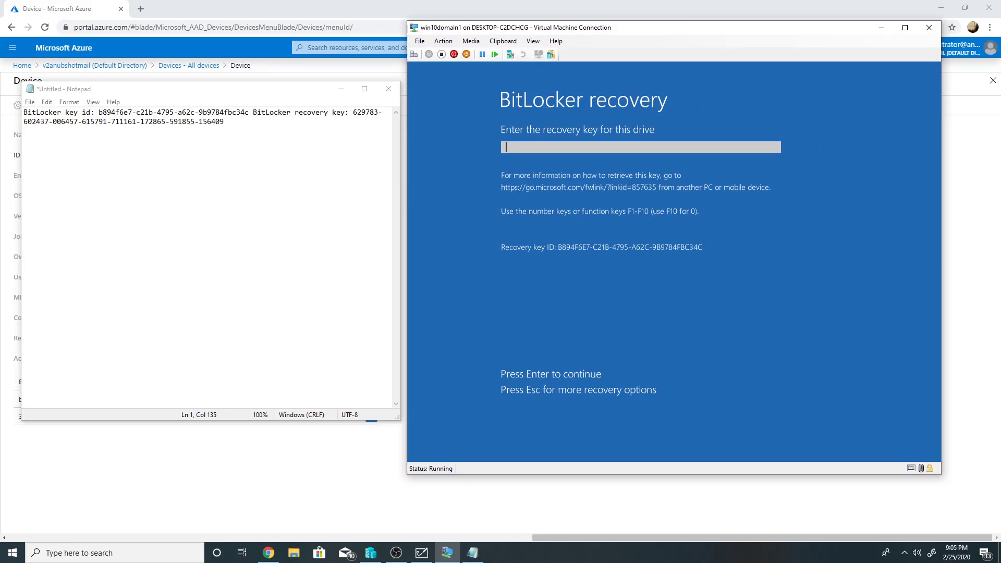
pyautogui.hotkey('ctrl', 'alt', 'v')
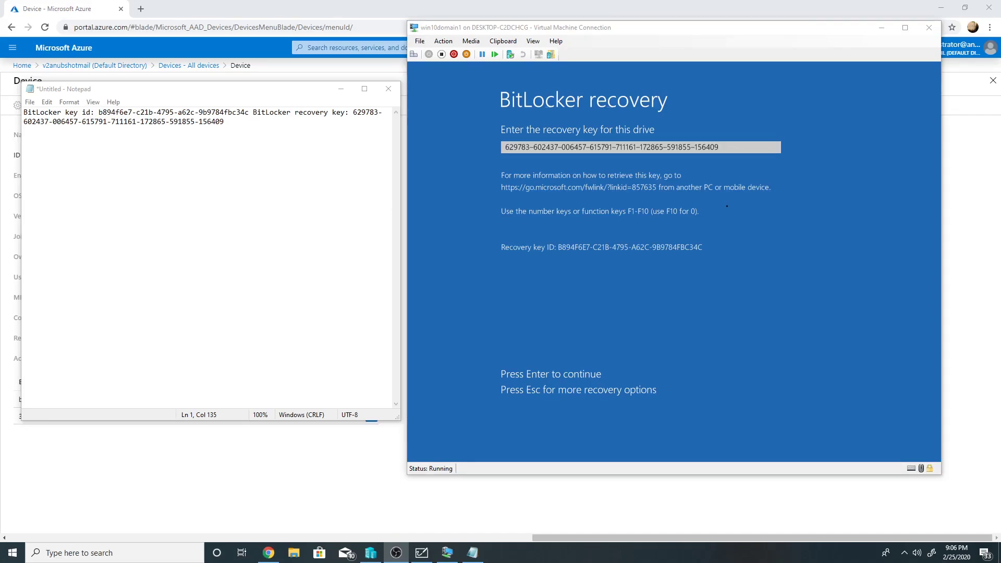
pyautogui.click(736, 147)
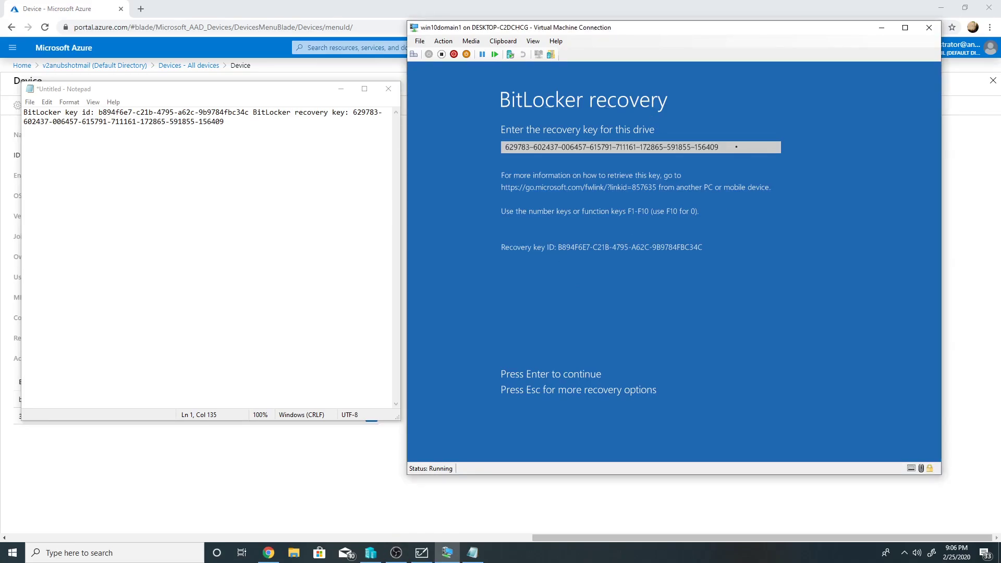
pyautogui.press('Return')
pyautogui.press('Return')
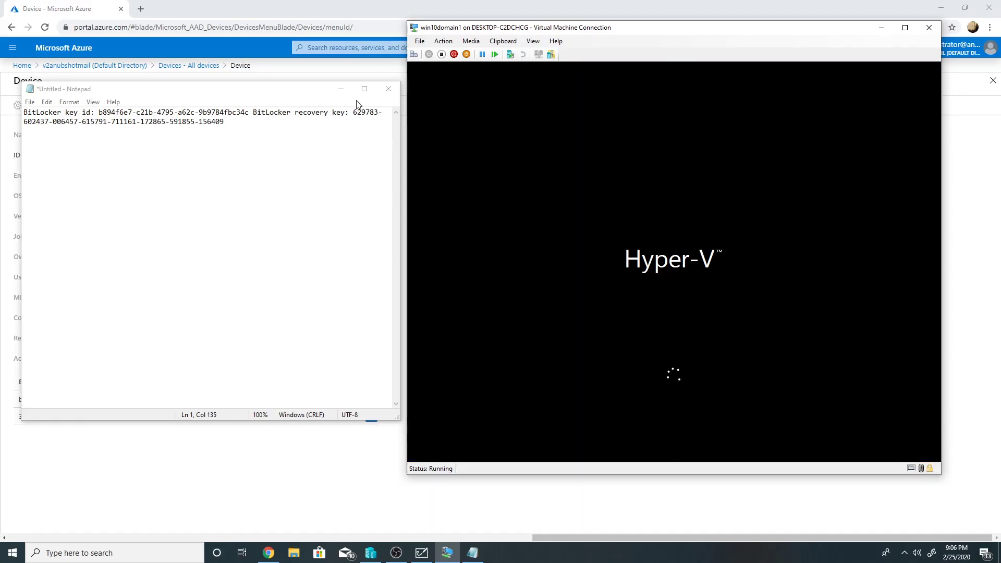
pyautogui.click(388, 88)
pyautogui.click(519, 276)
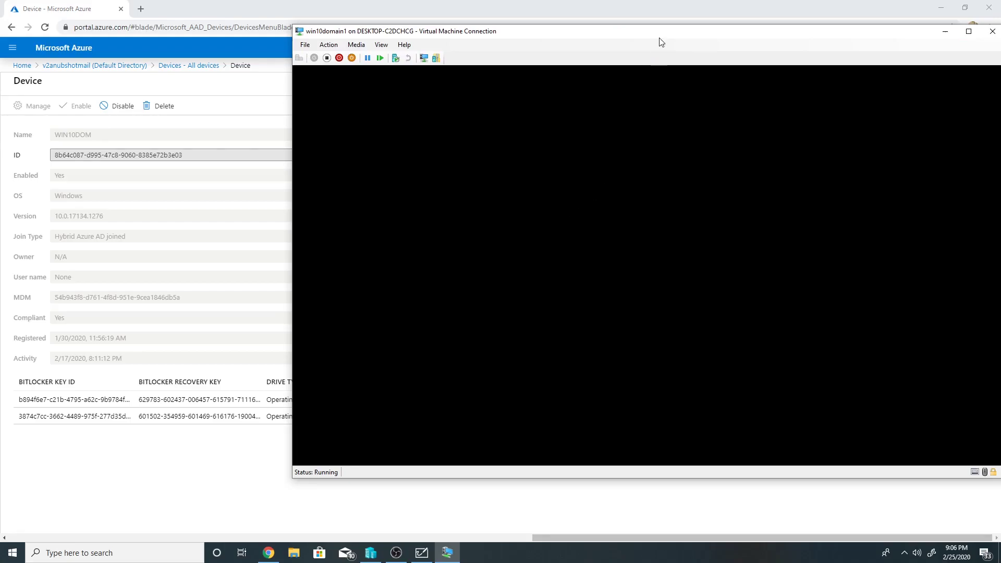
pyautogui.moveTo(661, 41); pyautogui.dragTo(498, 37)
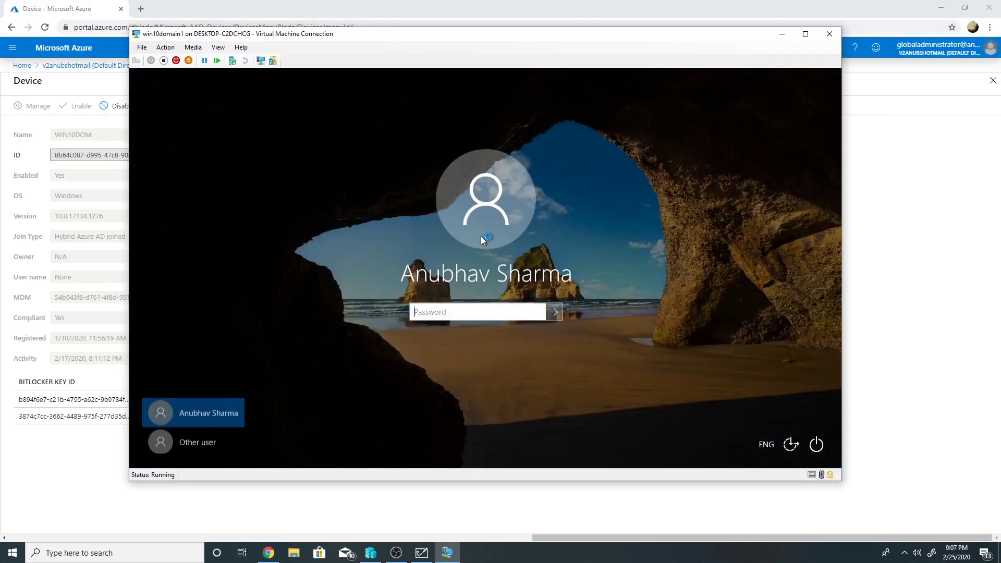
# - Sign in to Windows on the VM and show This PC in File Explorer
pyautogui.write('••••')
pyautogui.press('Return')
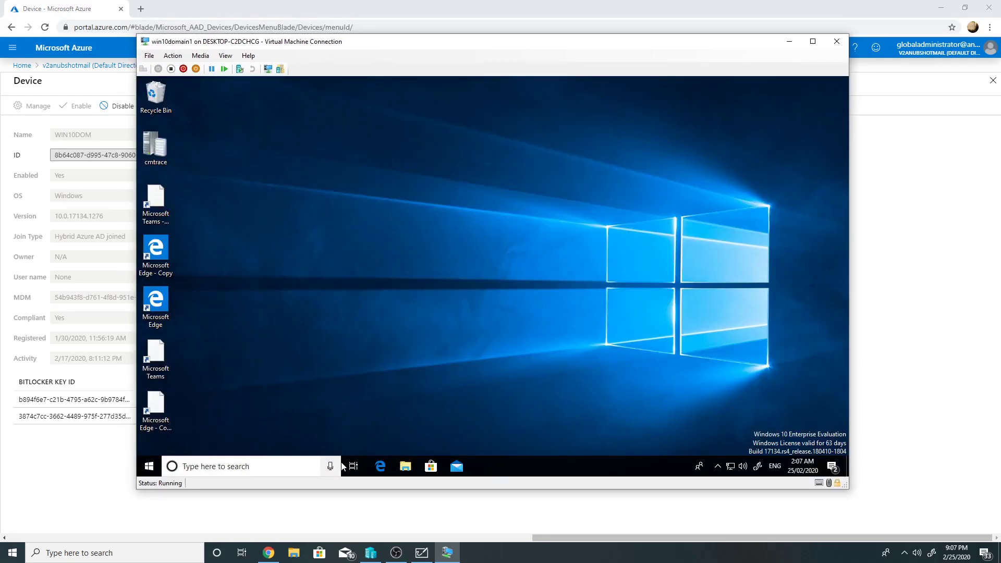
pyautogui.click(406, 467)
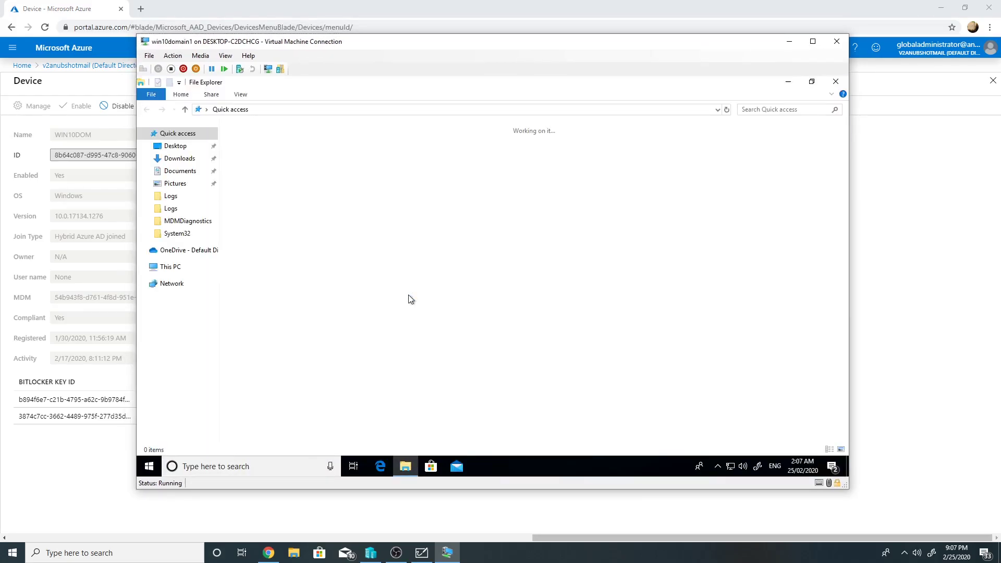
pyautogui.click(172, 266)
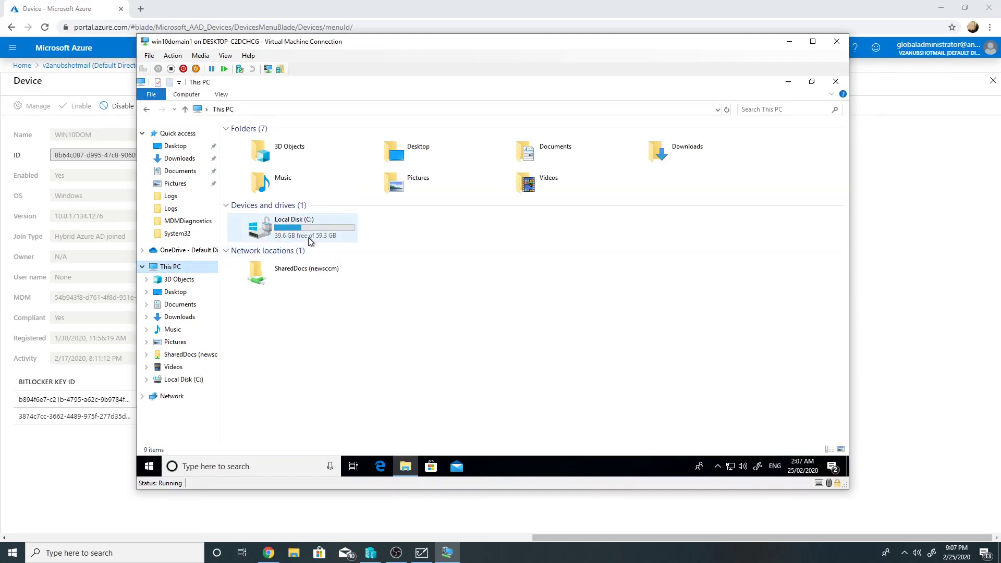
# - In Control Panel's BitLocker Drive Encryption, switch drive C: to unlock automatically at startup
pyautogui.click(147, 467)
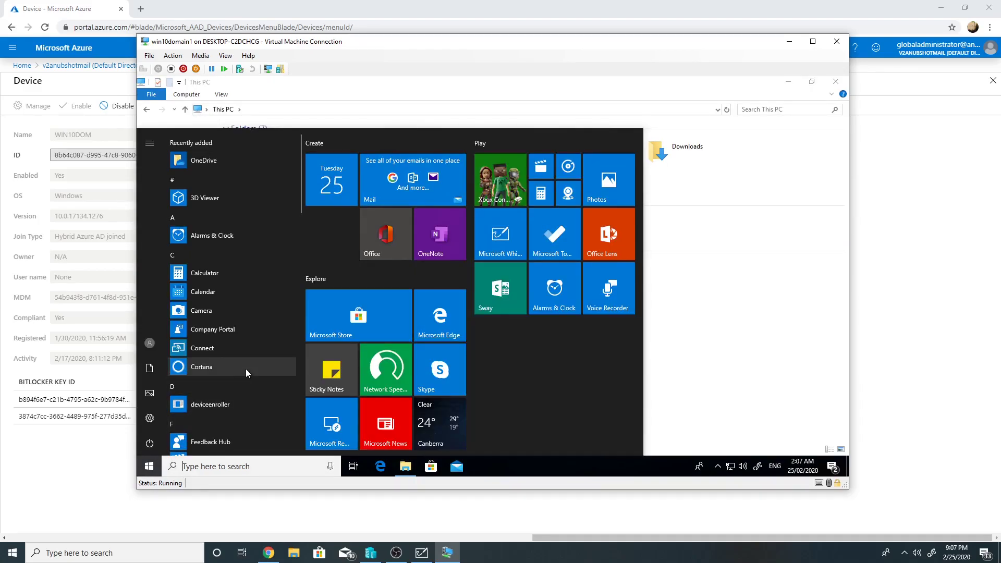
pyautogui.write('control')
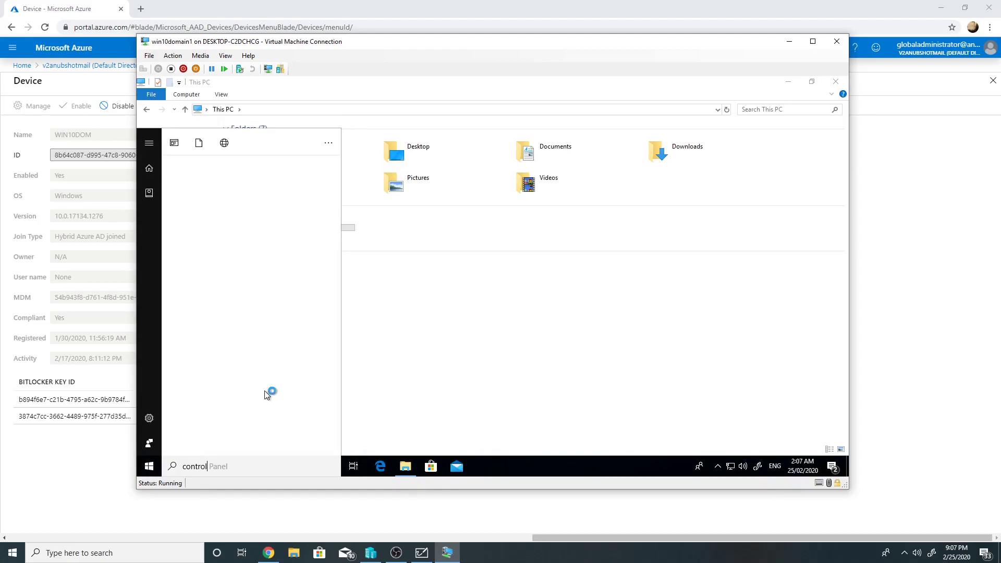
pyautogui.write(' panel')
pyautogui.press('Return')
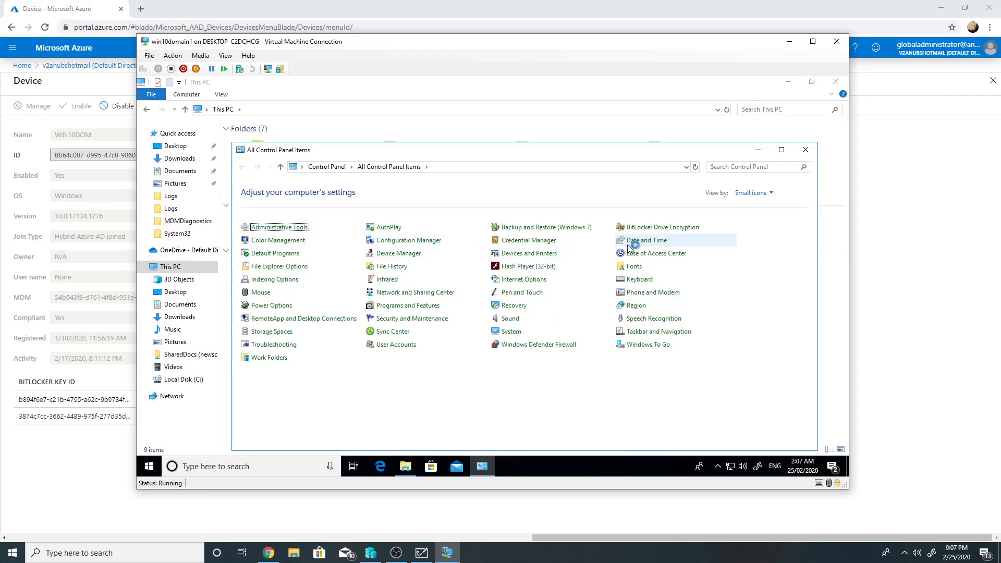
pyautogui.click(661, 230)
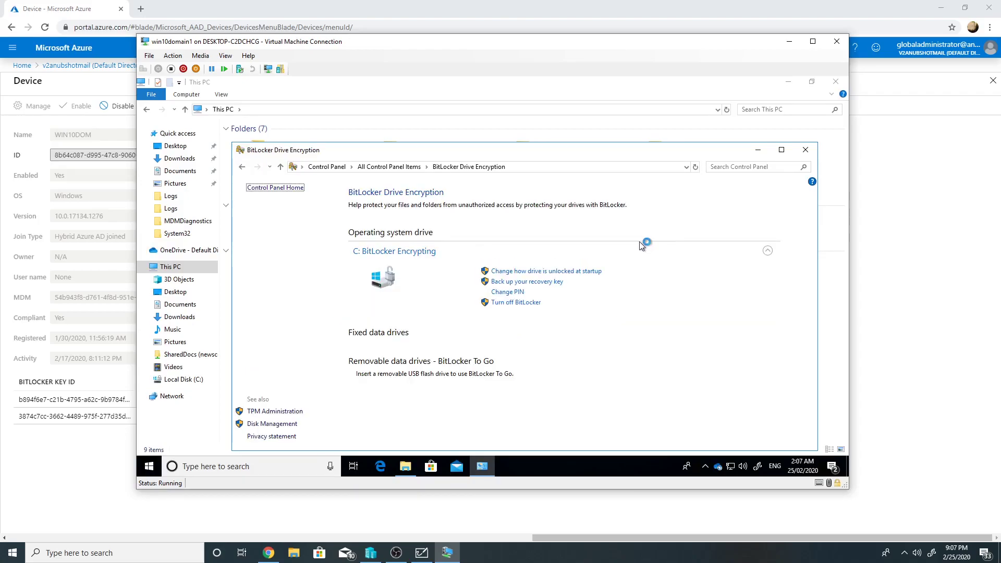
pyautogui.click(542, 271)
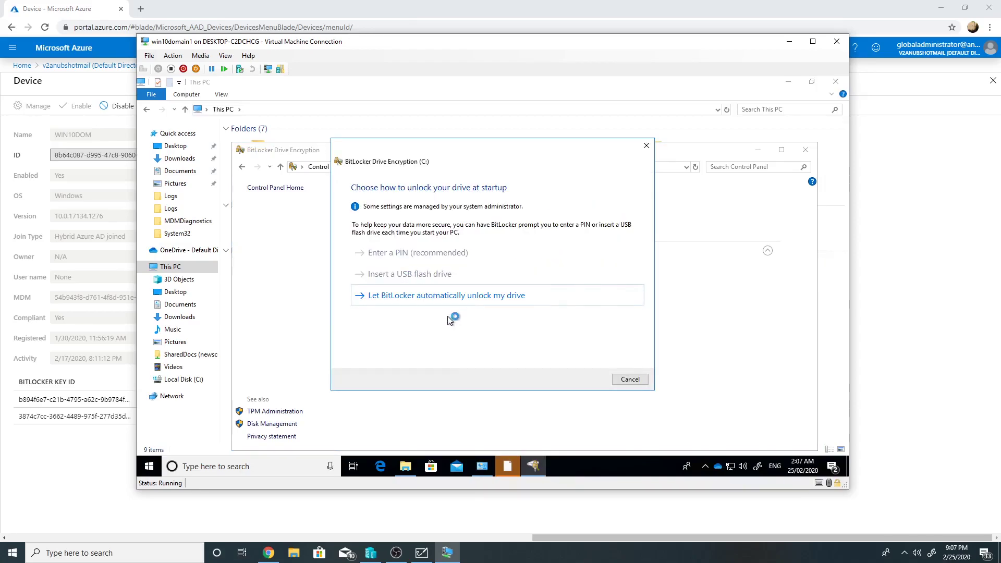
pyautogui.click(471, 296)
pyautogui.click(625, 380)
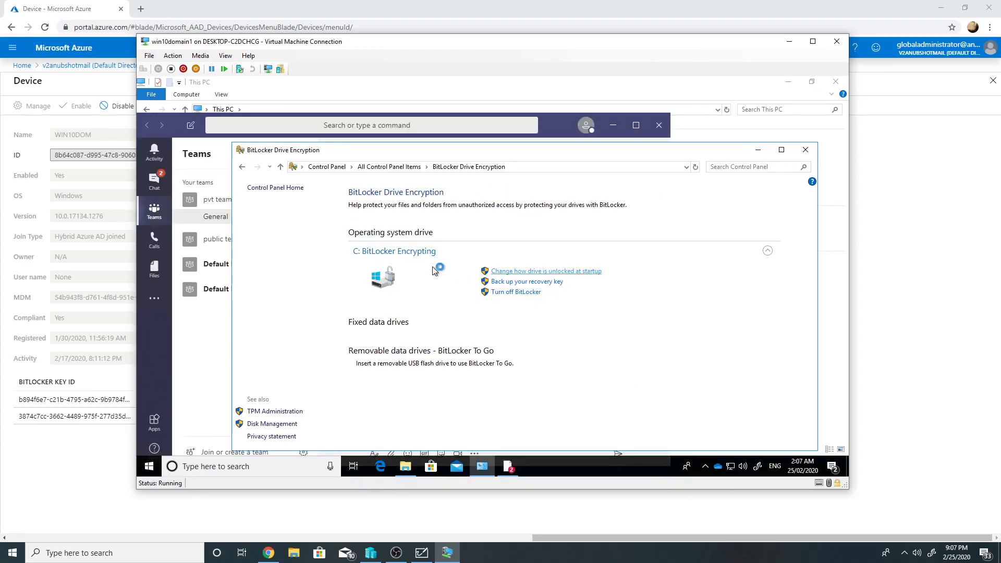
# - Set and confirm a new numeric startup PIN for C:, then close the BitLocker and Teams windows
pyautogui.click(466, 252)
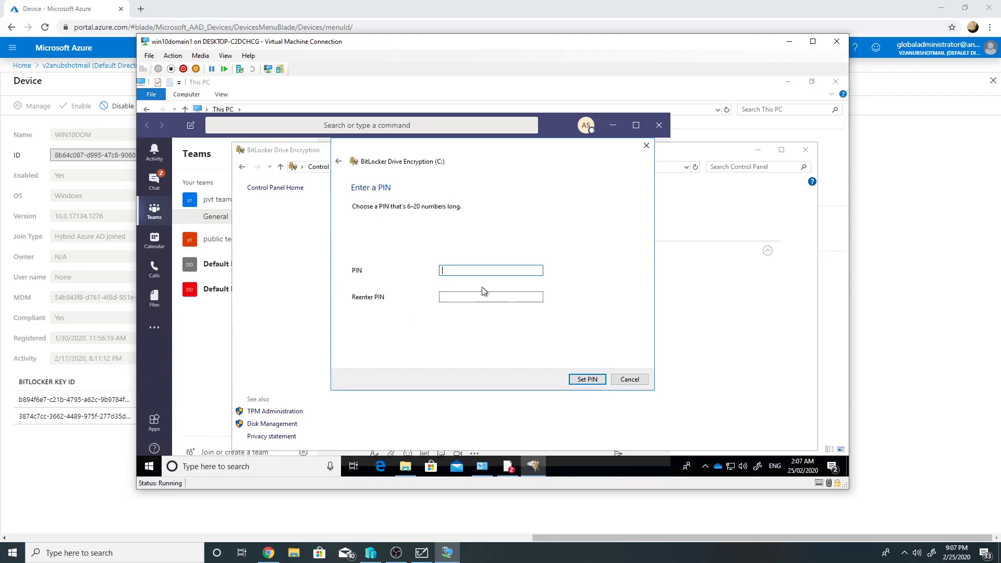
pyautogui.write('123456')
pyautogui.click(483, 296)
pyautogui.write('123456')
pyautogui.click(576, 381)
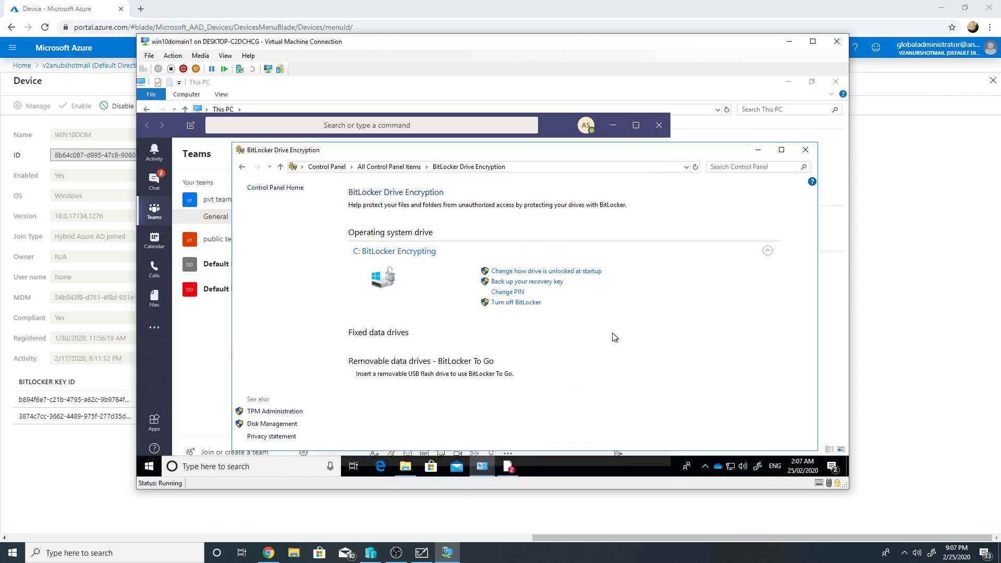
pyautogui.click(805, 150)
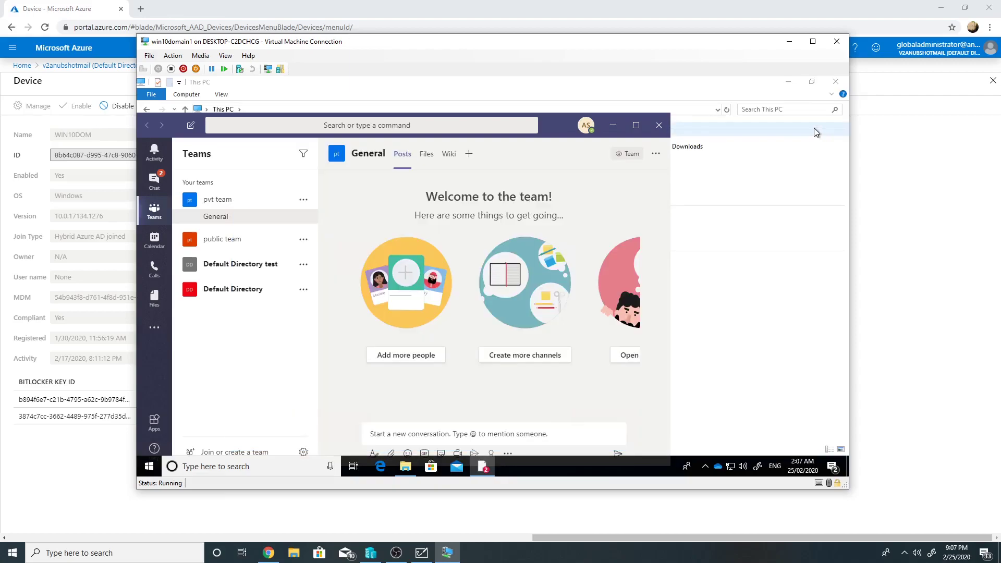
pyautogui.click(658, 129)
pyautogui.click(835, 81)
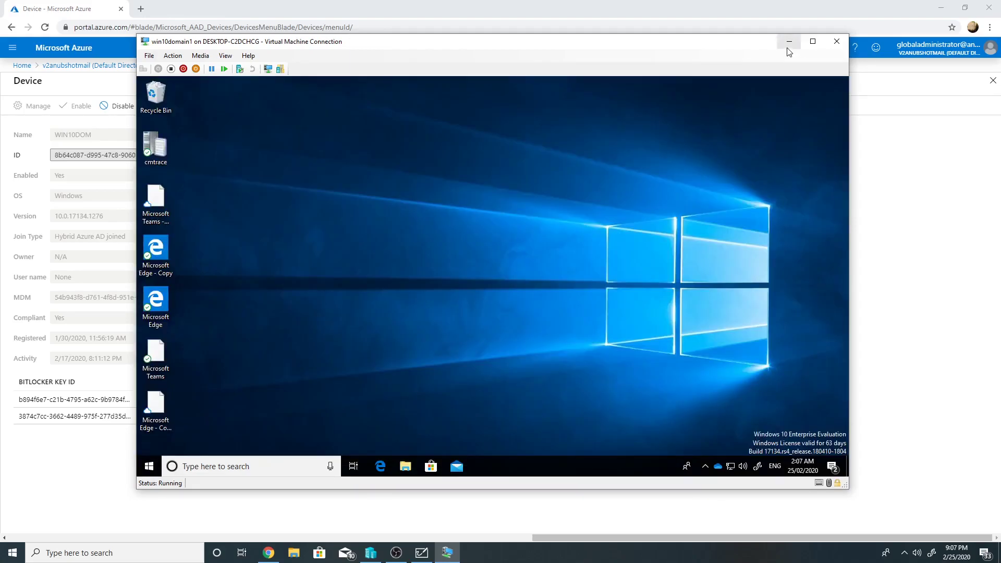